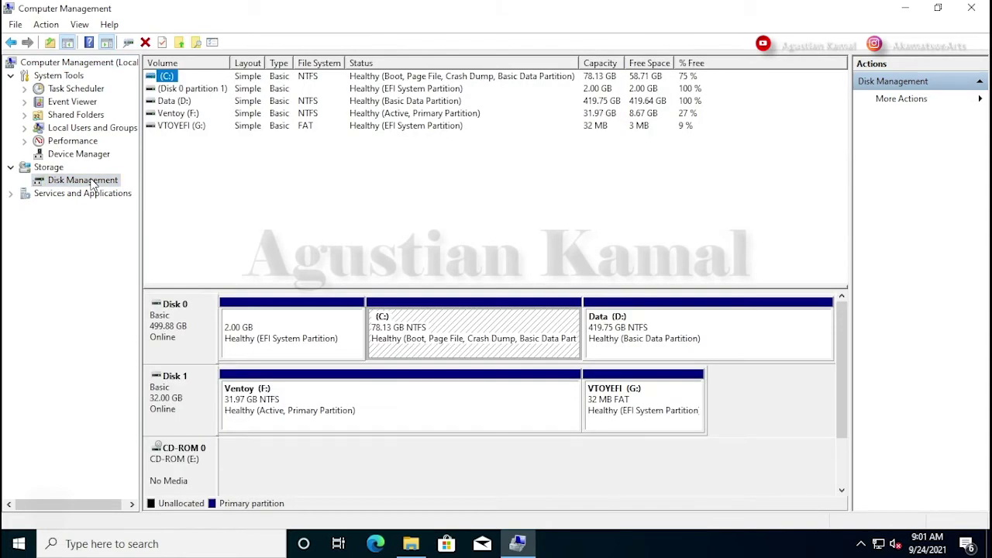
# Shrink the Data (D:) volume by 102400 MB, freeing 100 GB of unallocated space
pyautogui.click(783, 338)
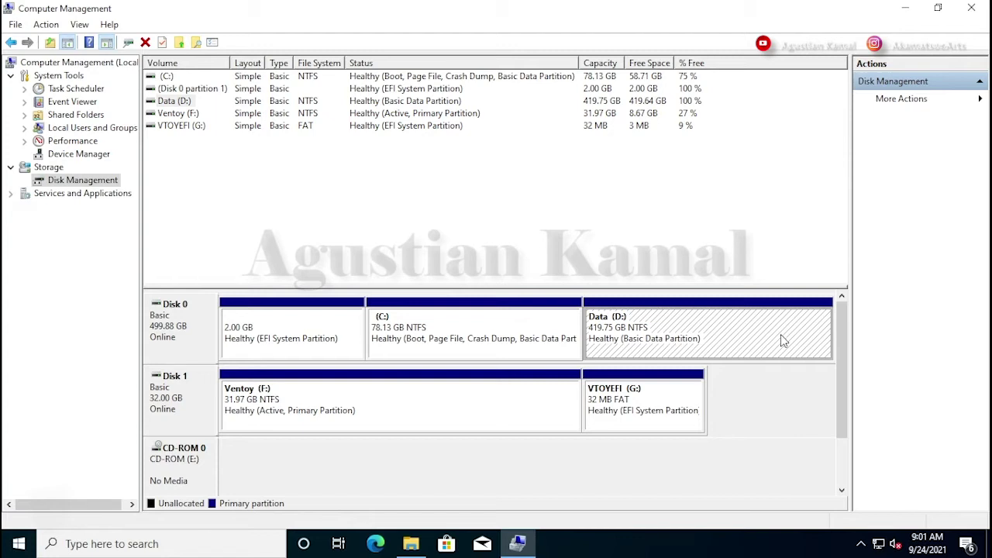
pyautogui.rightClick(738, 329)
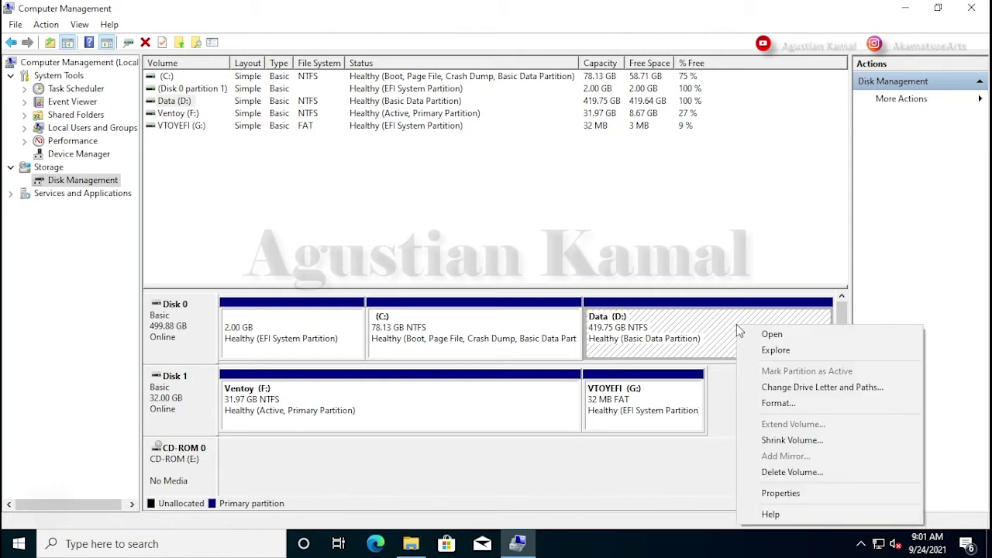
pyautogui.click(799, 440)
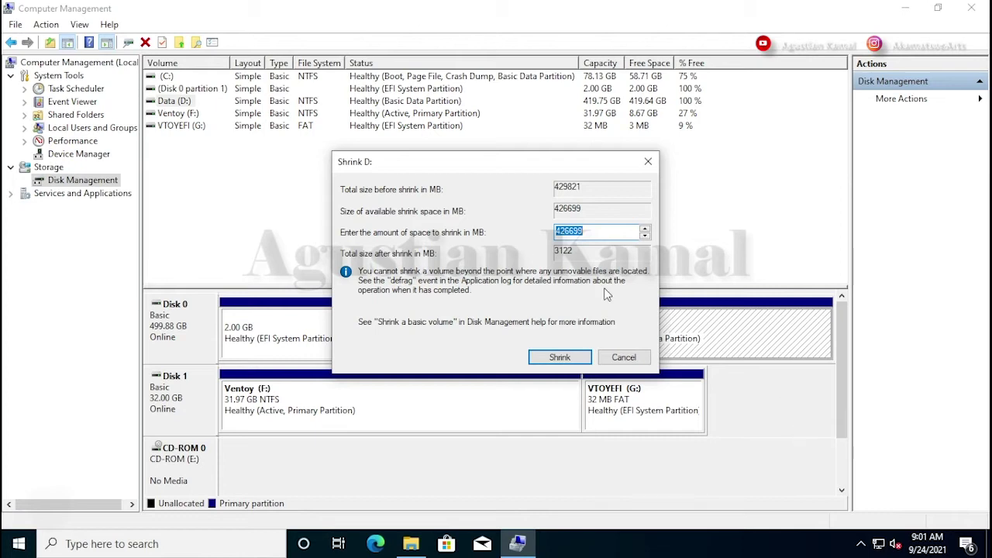
pyautogui.click(584, 229)
pyautogui.doubleClick(587, 231)
pyautogui.write('1024')
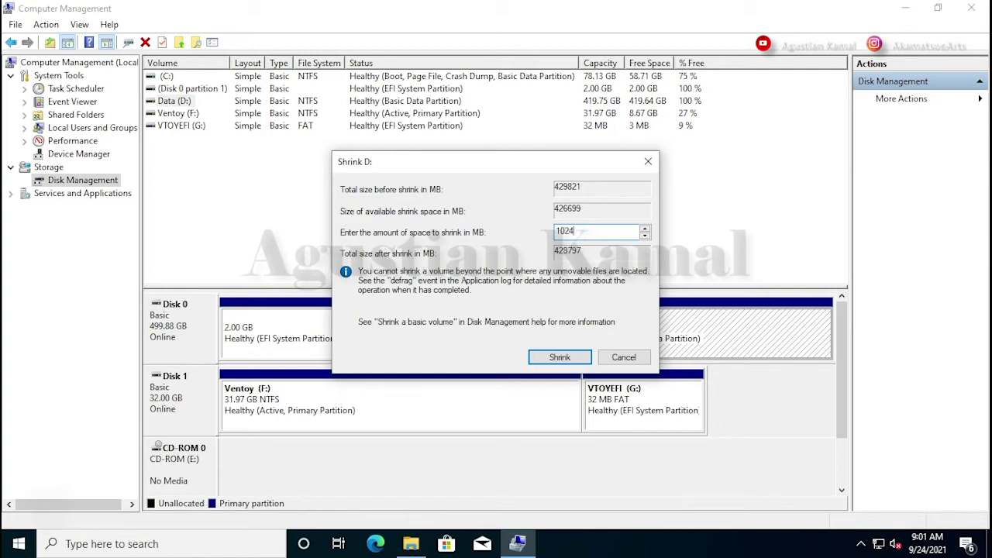
pyautogui.write('00')
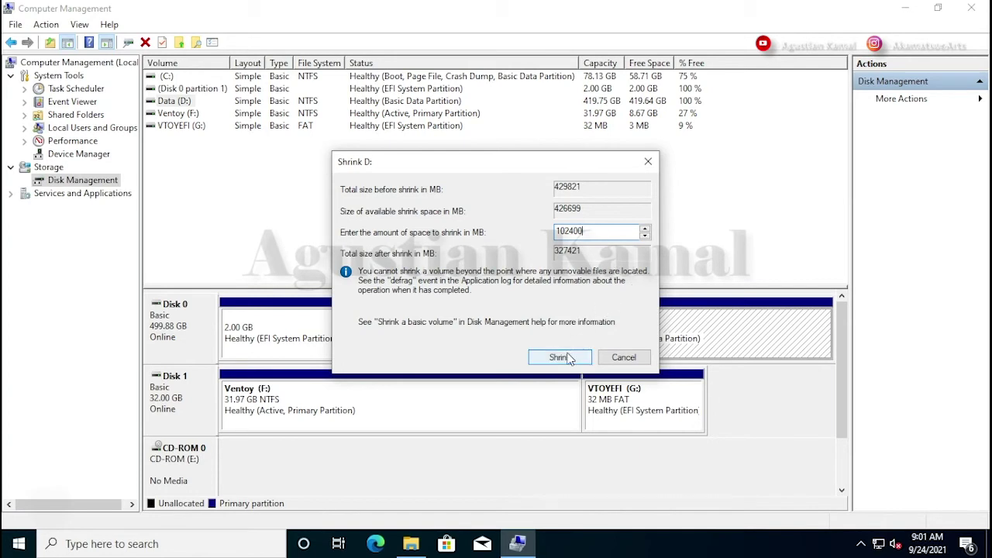
pyautogui.click(558, 358)
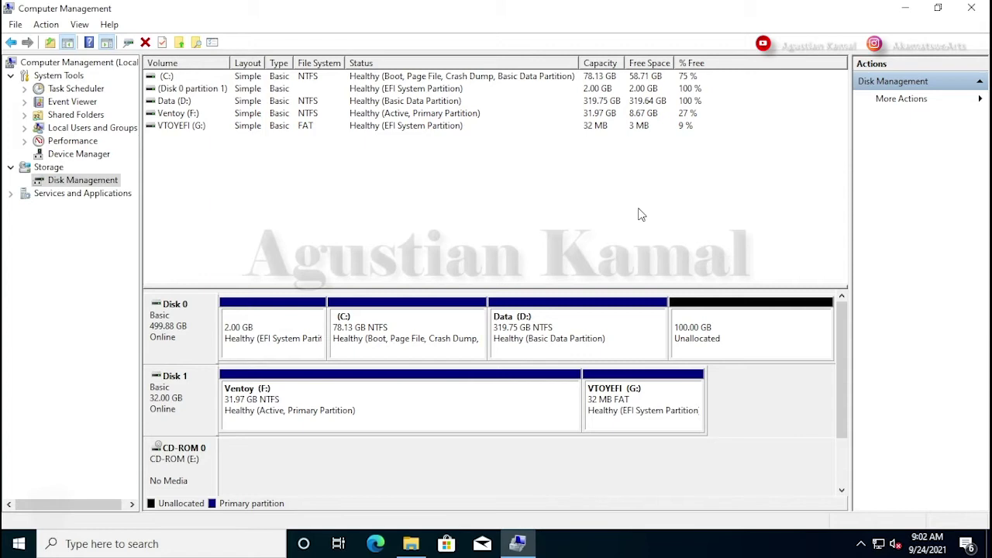
pyautogui.click(737, 343)
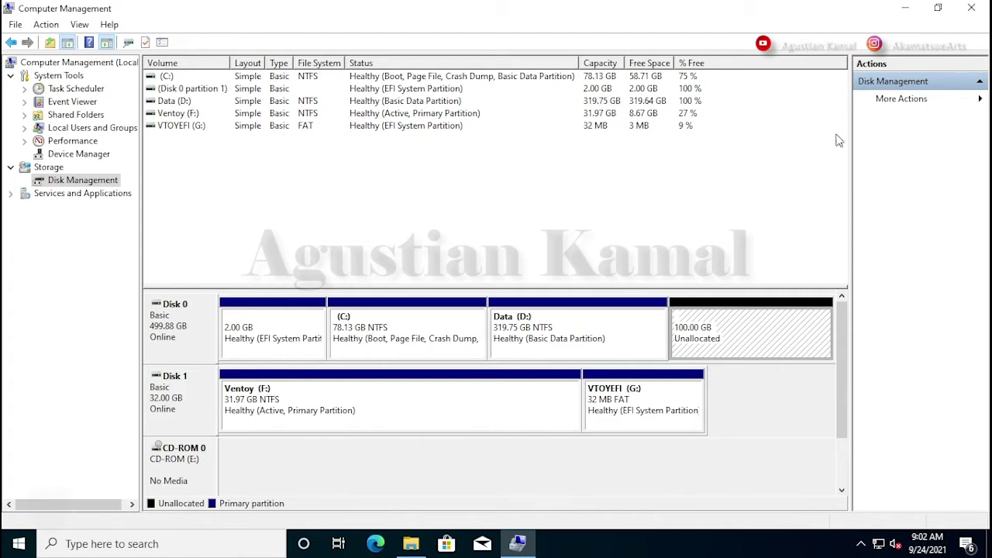
# Close the Computer Management window
pyautogui.click(969, 9)
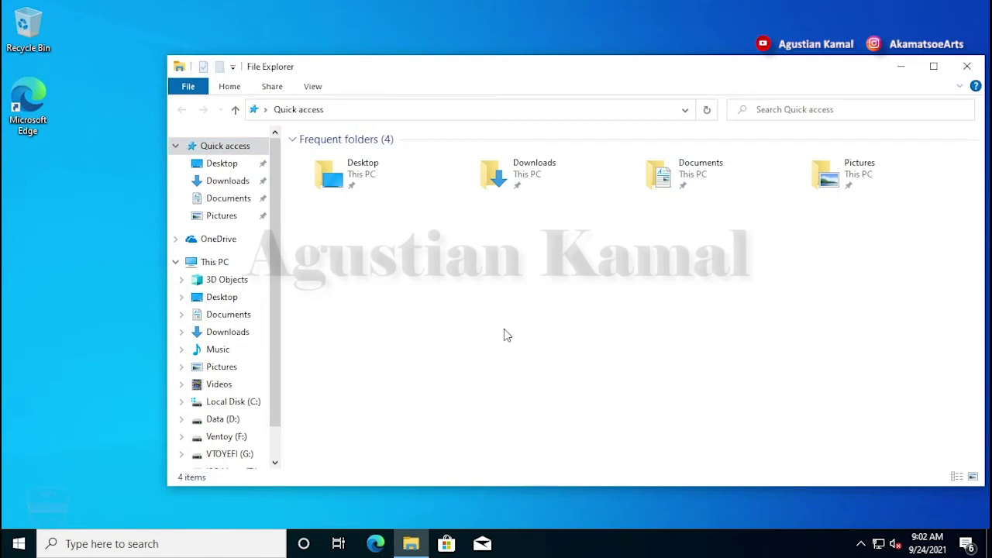
# Verify the MX-19.4_x64 ISO is on Ventoy (F:), then close File Explorer
pyautogui.click(218, 264)
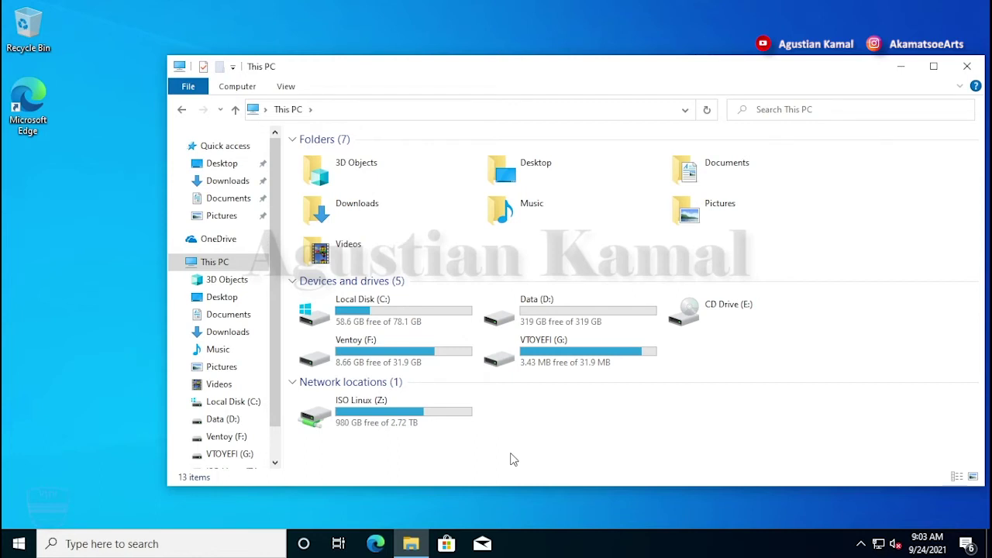
pyautogui.doubleClick(418, 360)
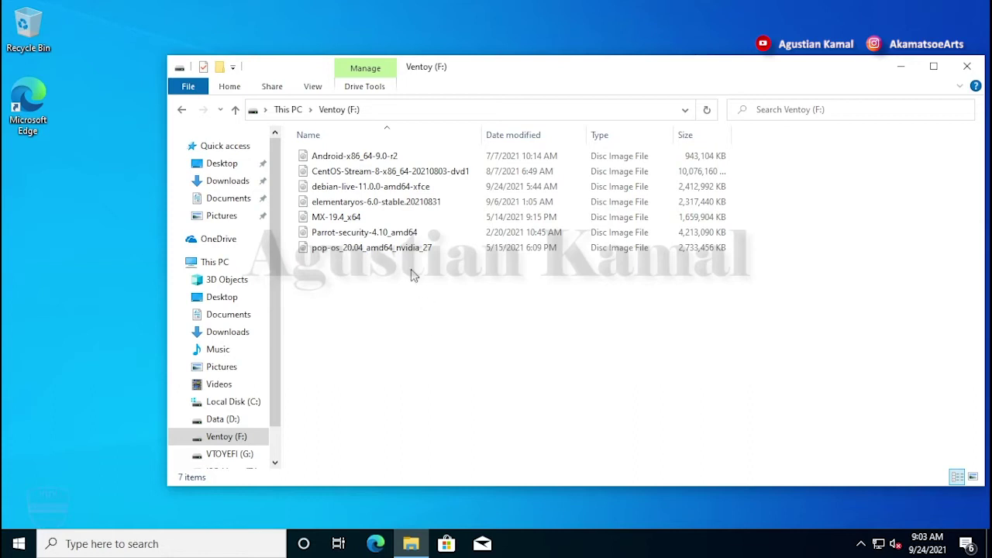
pyautogui.click(368, 220)
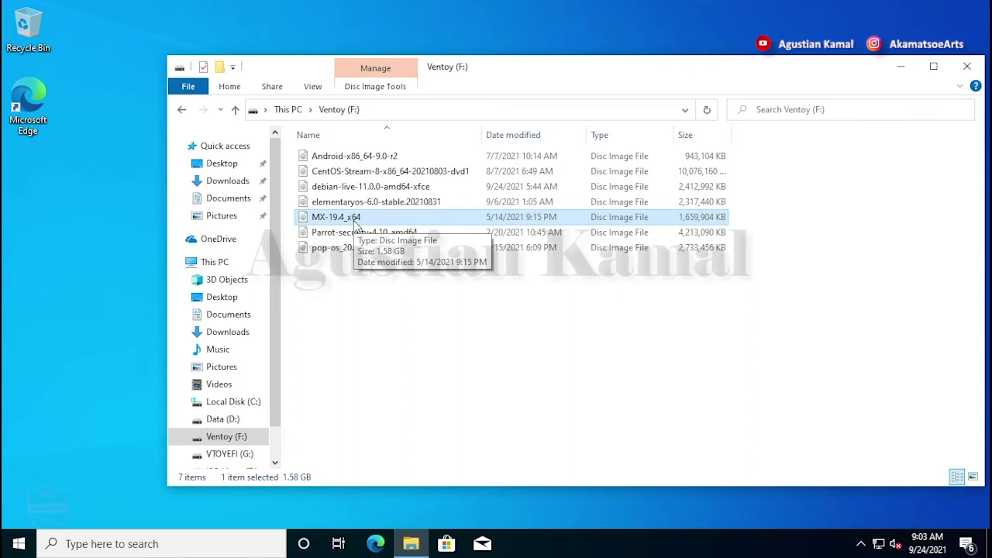
pyautogui.click(416, 361)
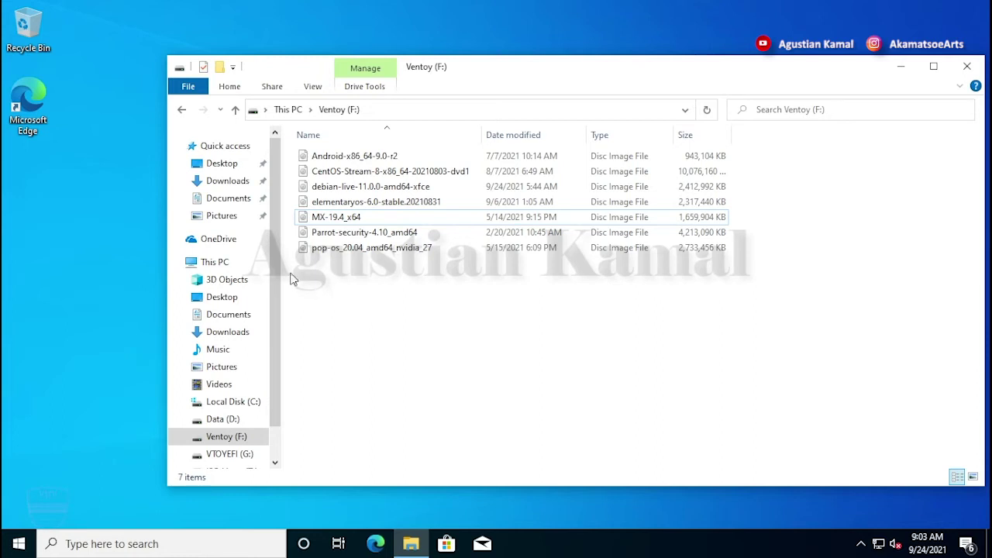
pyautogui.click(221, 263)
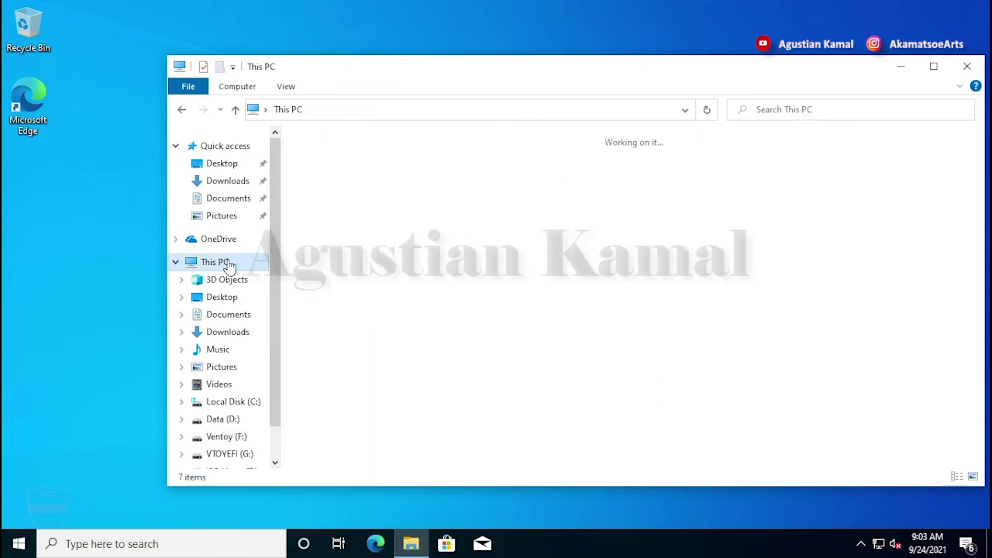
pyautogui.click(534, 431)
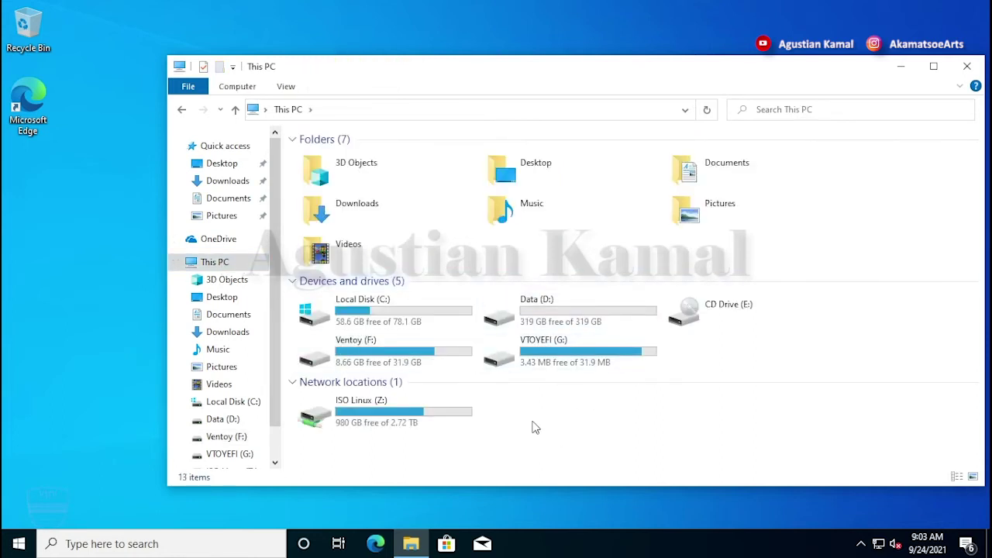
pyautogui.click(966, 70)
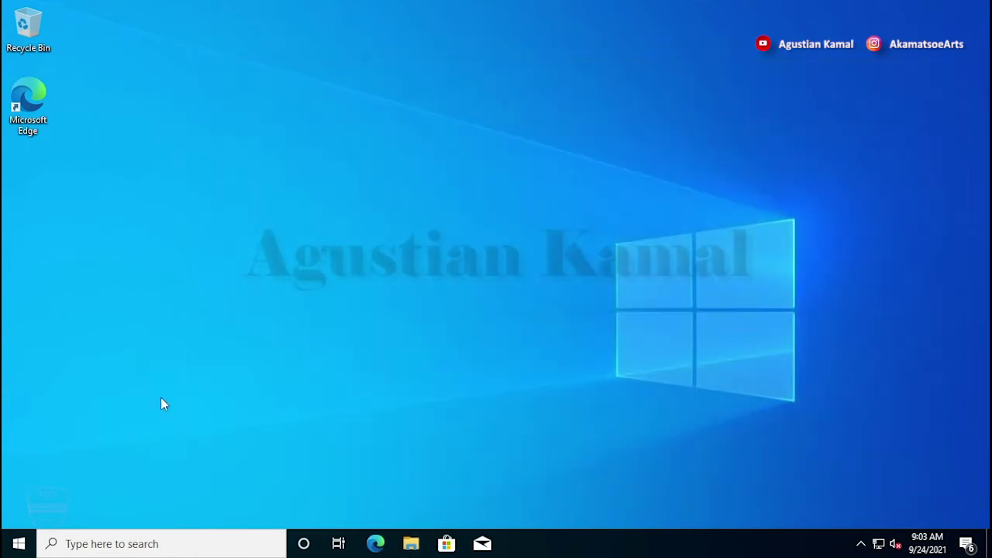
# Restart Windows from the Start menu power options to boot the Ventoy USB
pyautogui.click(19, 543)
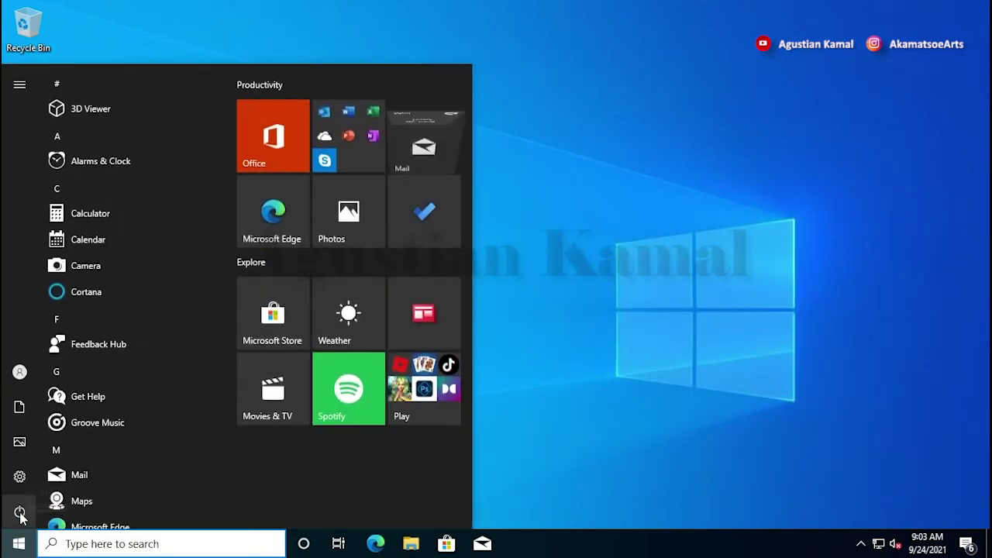
pyautogui.click(18, 512)
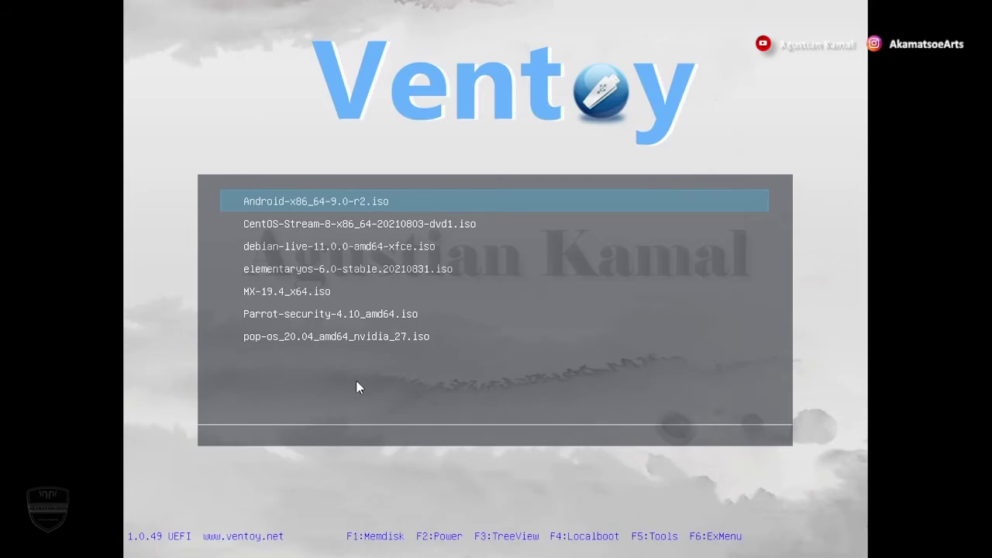
# Highlight MX-19.4_x64.iso in the Ventoy ISO list and boot it
pyautogui.press('Down')
pyautogui.press('Up')
pyautogui.press('Down')
pyautogui.press('Down')
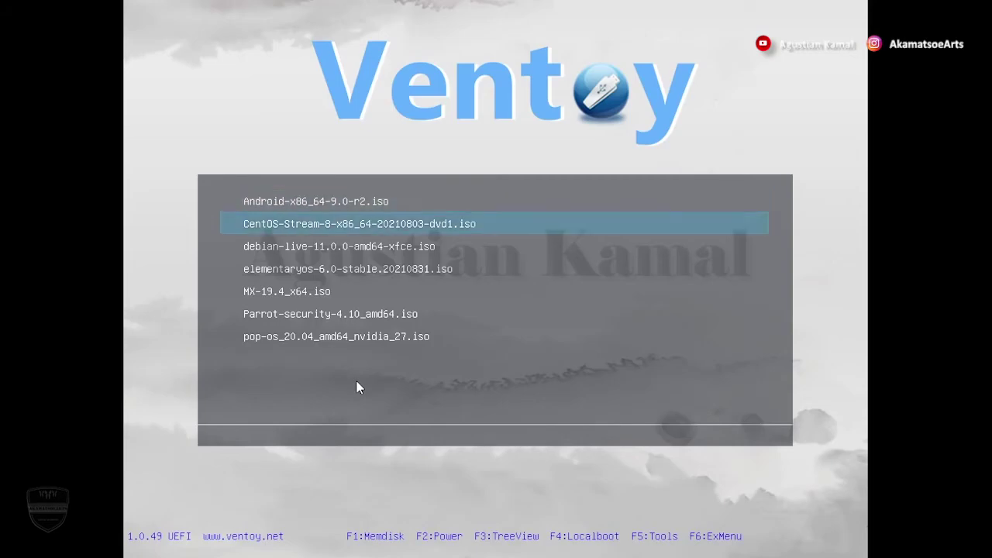
pyautogui.press('Down')
pyautogui.press('Down')
pyautogui.press('Down')
pyautogui.press('Down')
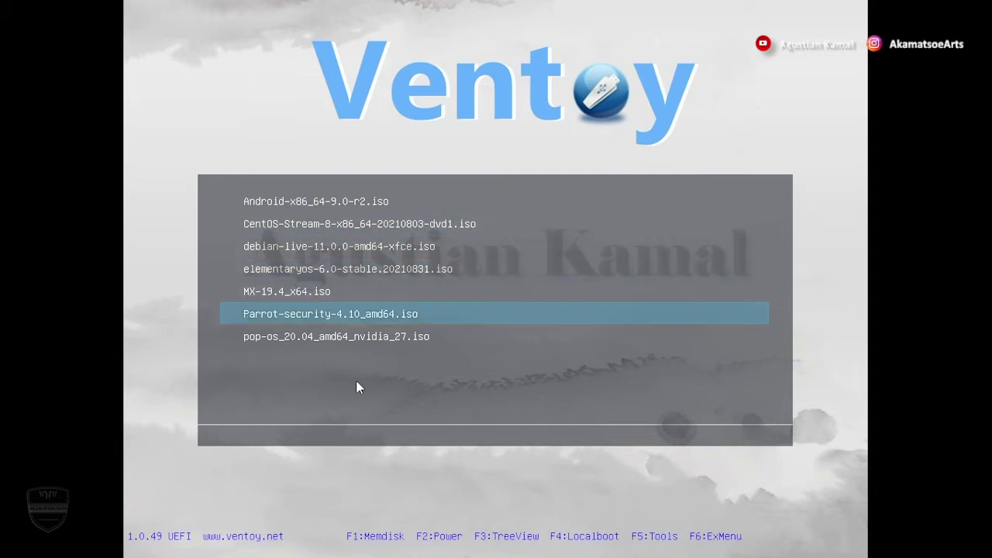
pyautogui.press('Up')
pyautogui.press('Up')
pyautogui.press('Up')
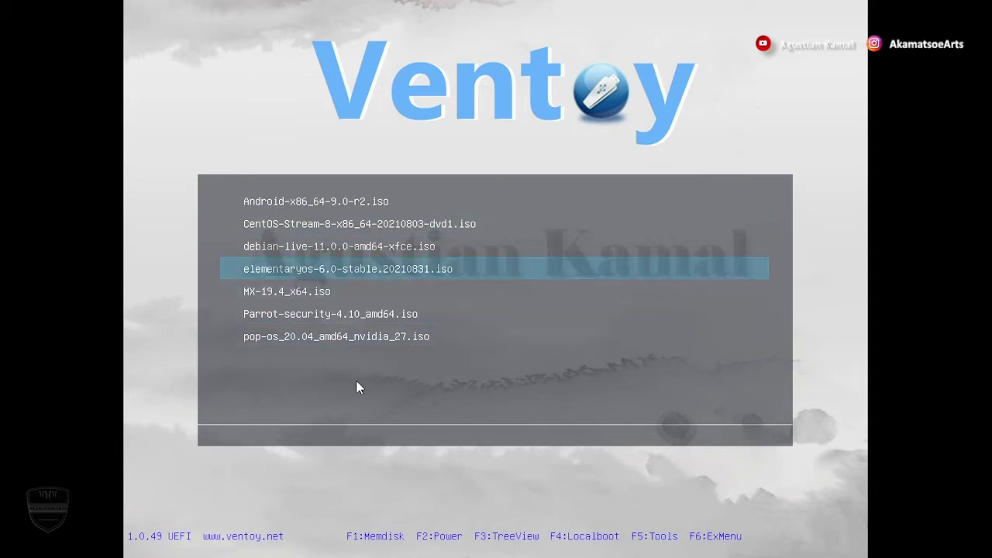
pyautogui.press('Up')
pyautogui.press('Up')
pyautogui.press('Up')
pyautogui.press('Down')
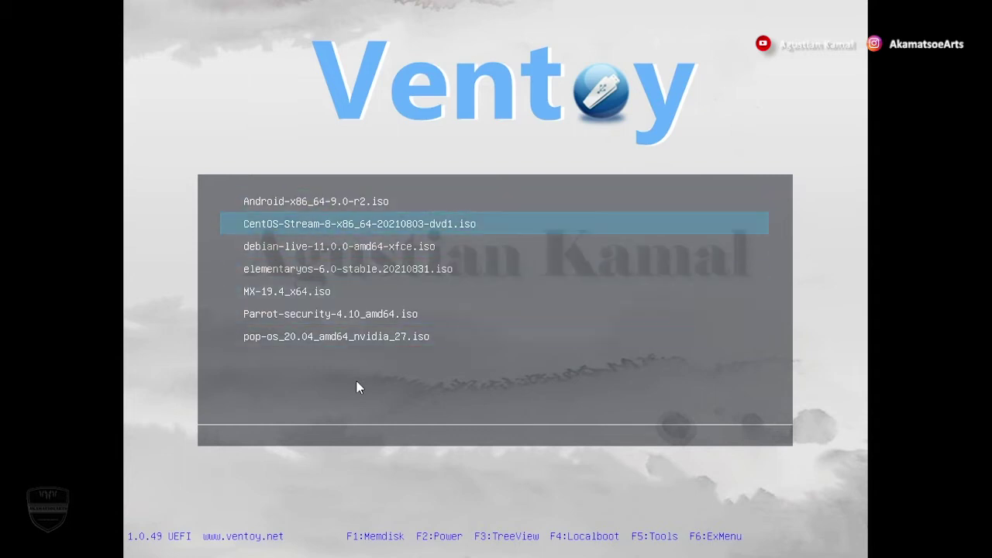
pyautogui.press('Down')
pyautogui.press('Down')
pyautogui.press('Down')
pyautogui.press('Down')
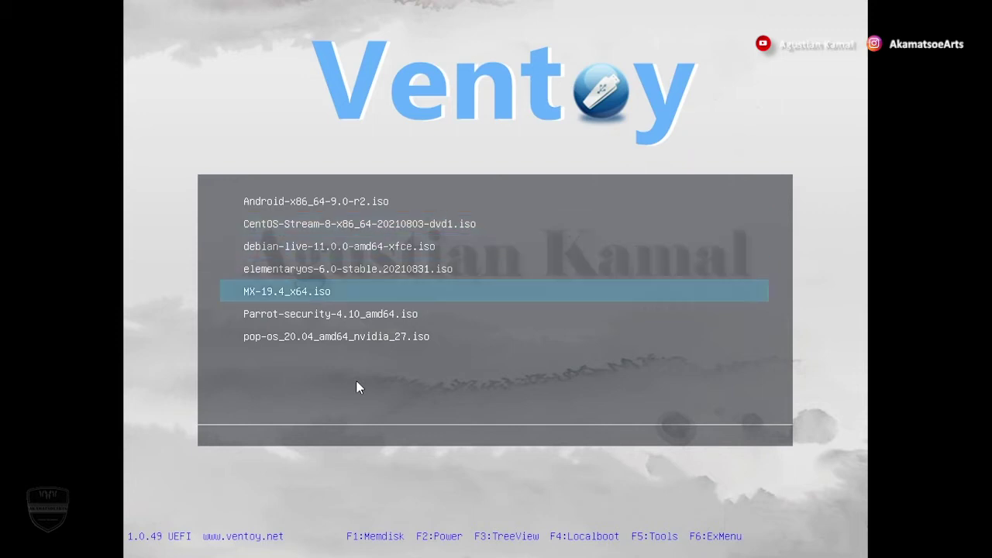
pyautogui.press('Down')
pyautogui.press('Up')
pyautogui.press('Up')
pyautogui.press('Return')
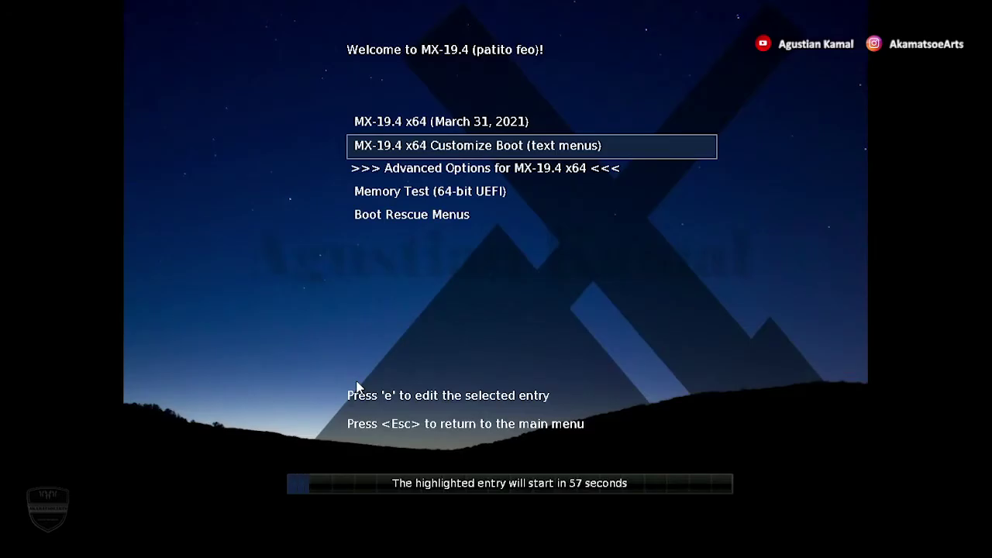
# Halt the countdown and boot the MX-19.4 x64 (March 31, 2021) live entry
pyautogui.press('Up')
pyautogui.press('Down')
pyautogui.press('Up')
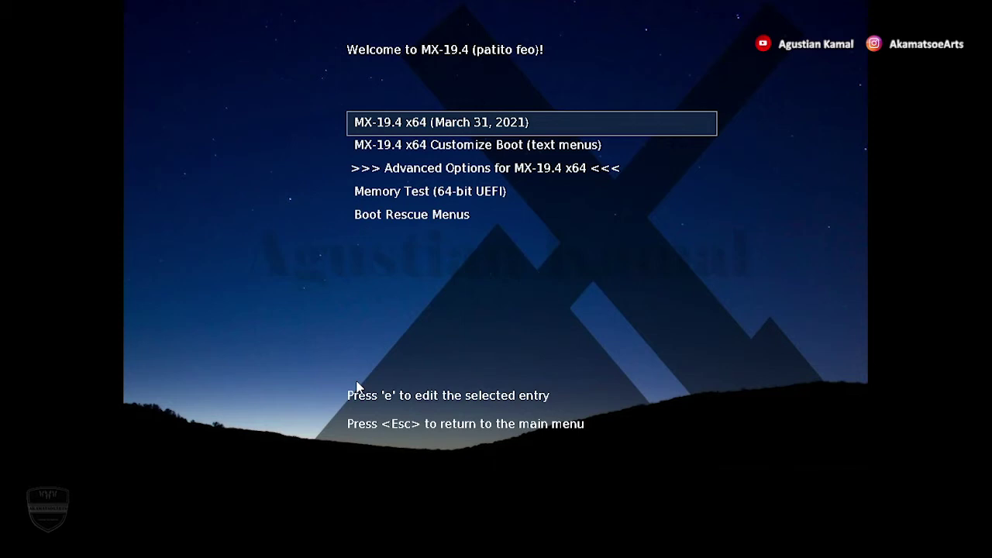
pyautogui.press('Down')
pyautogui.press('Up')
pyautogui.press('Down')
pyautogui.press('Down')
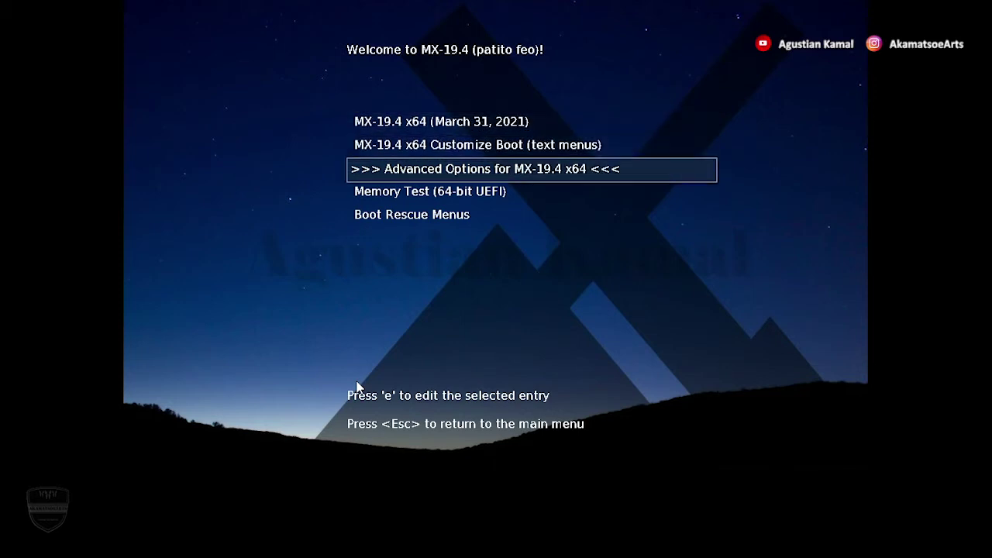
pyautogui.press('Up')
pyautogui.press('Up')
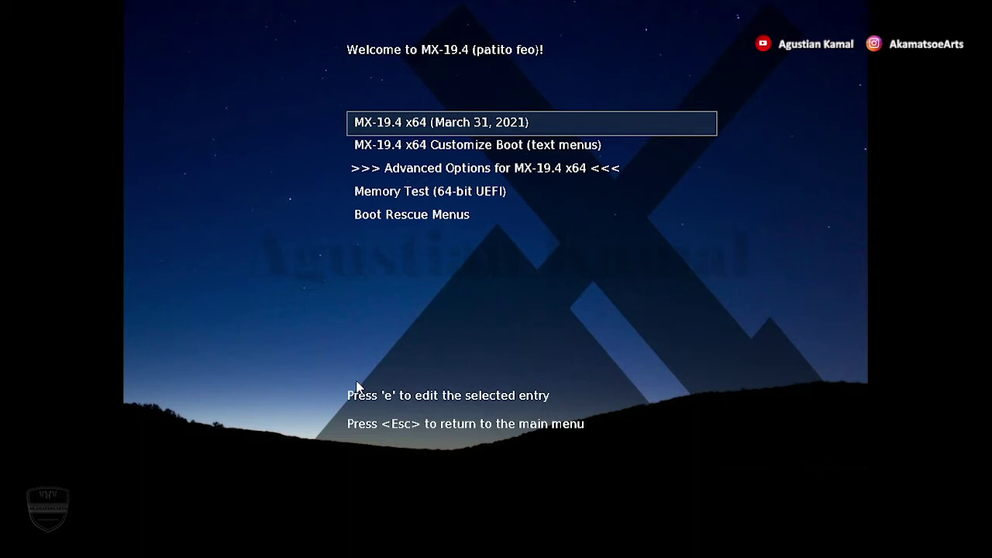
pyautogui.press('Return')
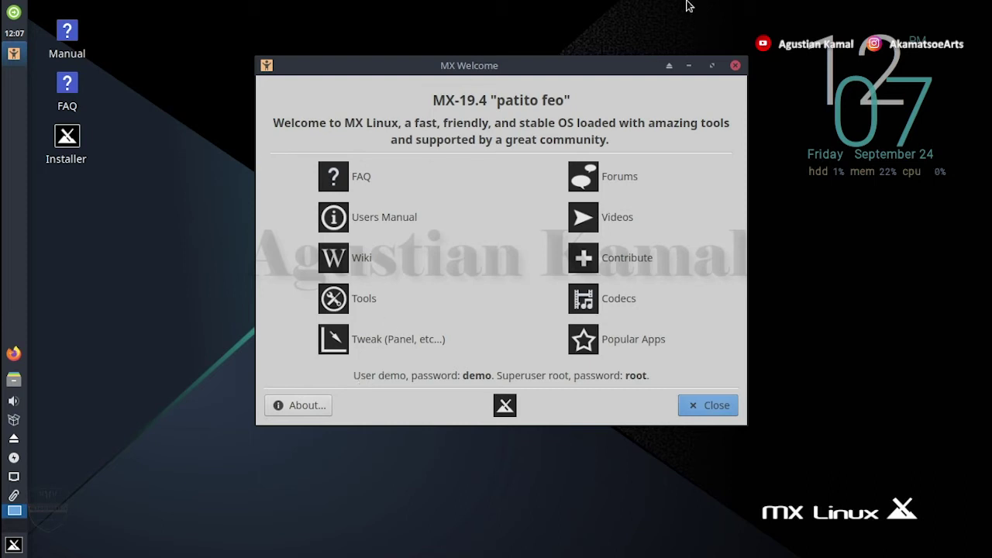
# Close MX Welcome, start the desktop Installer and accept the Terms of Use
pyautogui.click(735, 67)
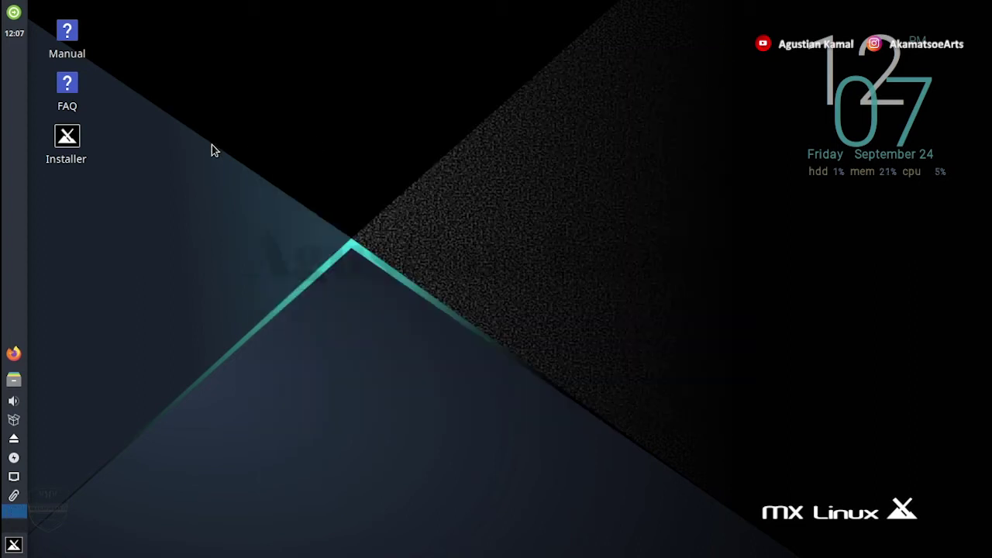
pyautogui.click(69, 149)
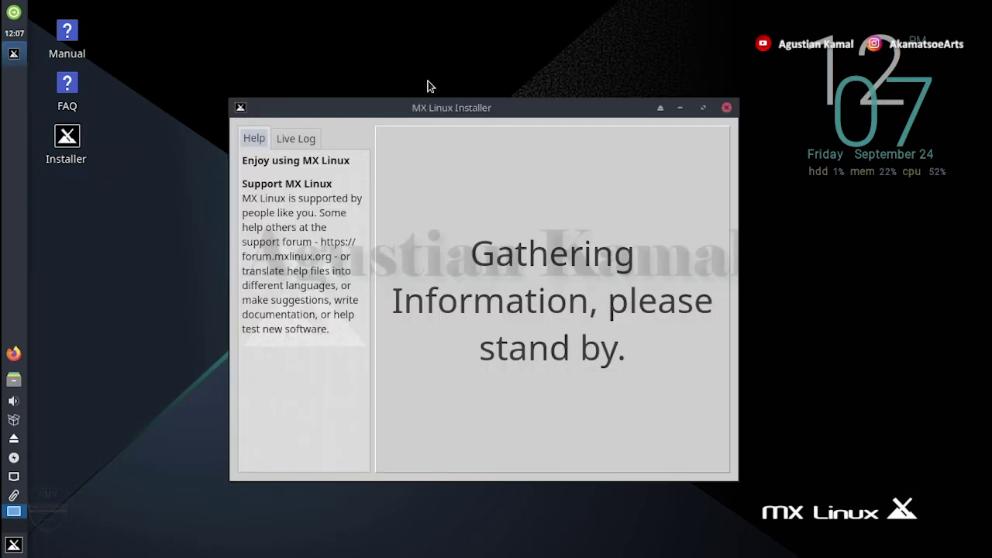
pyautogui.moveTo(490, 114); pyautogui.dragTo(496, 90)
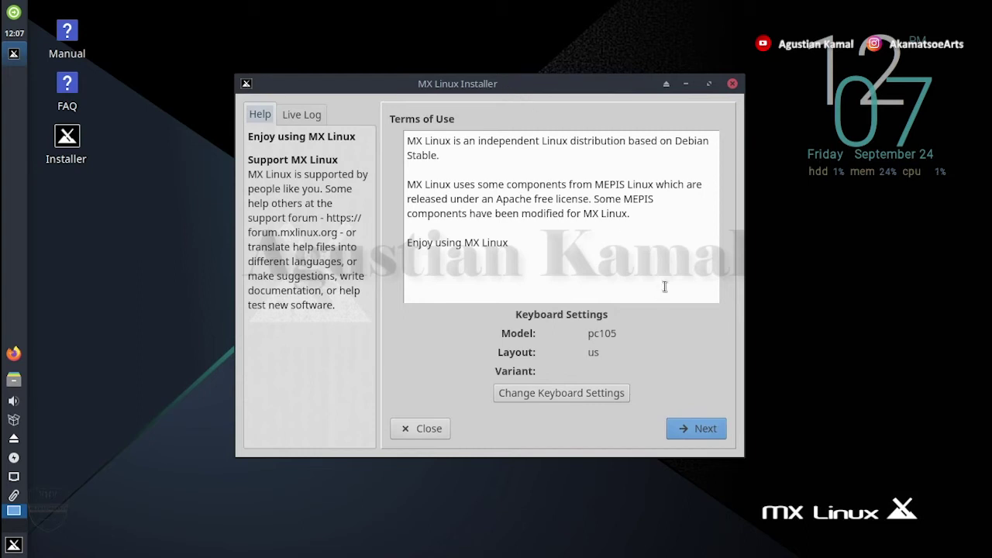
pyautogui.click(702, 432)
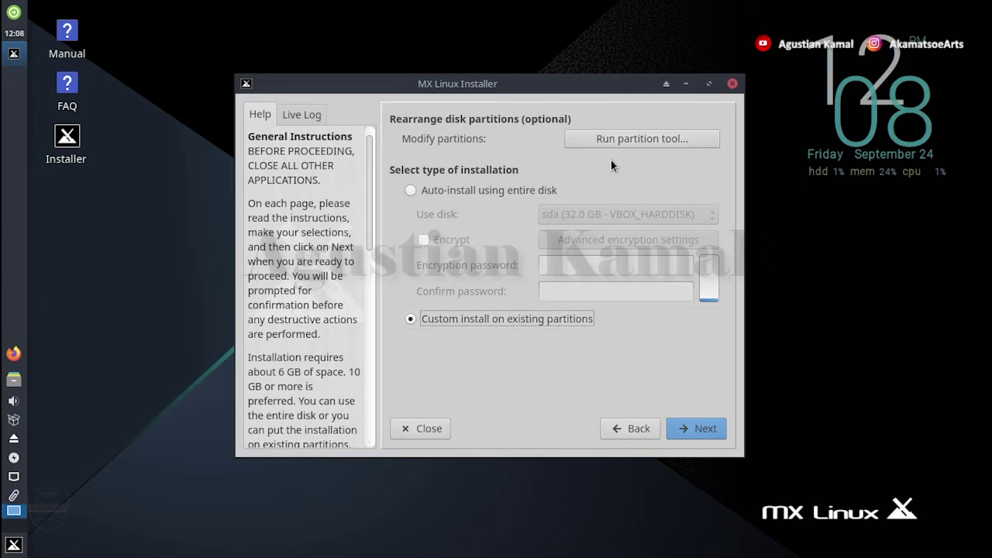
# Open GParted from the installer and list the available disks
pyautogui.click(648, 140)
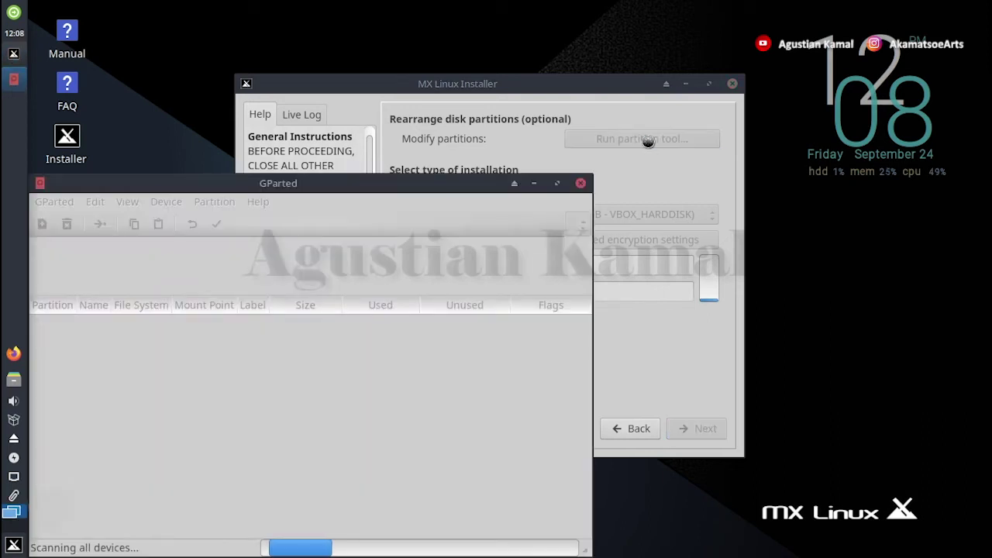
pyautogui.moveTo(431, 182); pyautogui.dragTo(552, 70)
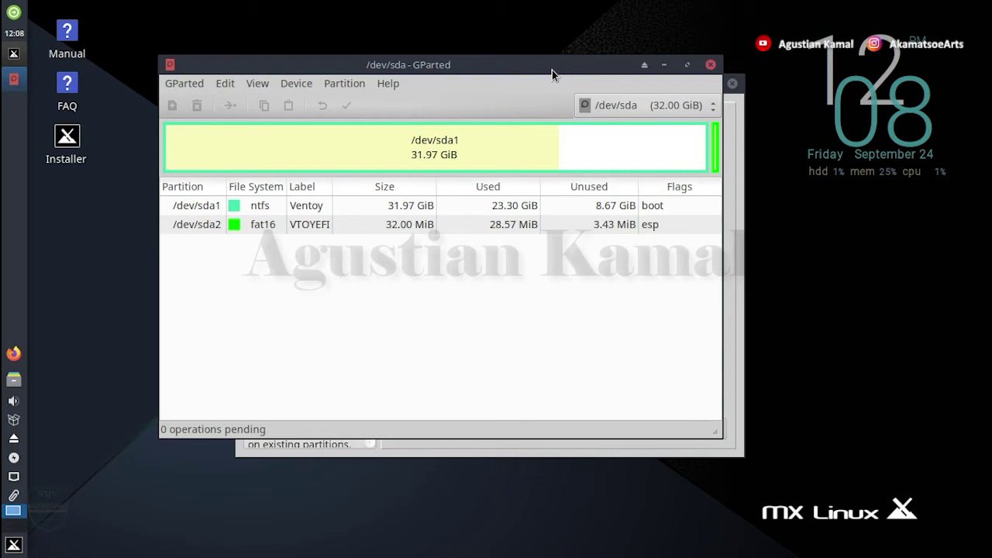
pyautogui.click(623, 109)
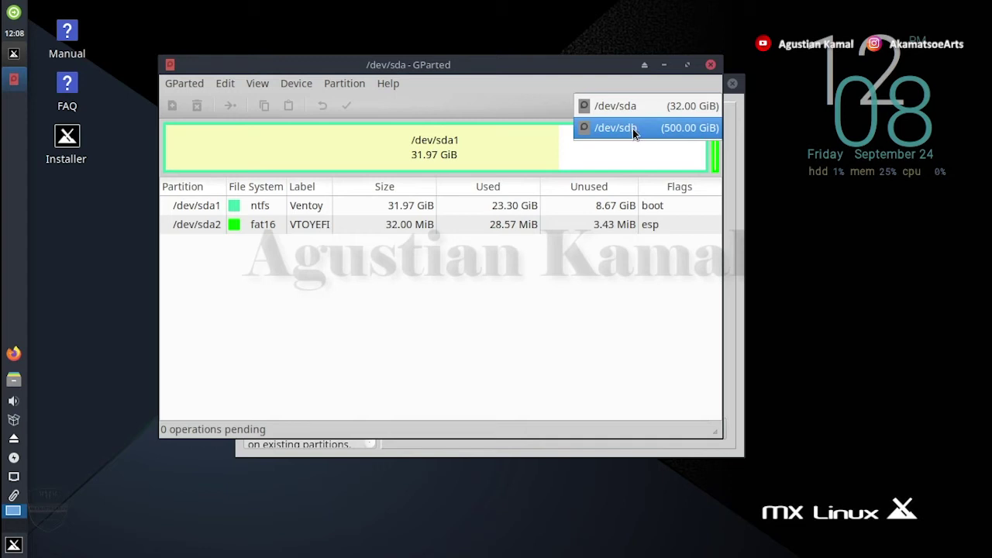
# On /dev/sdb, add a new 4096 MiB linux-swap partition in the unallocated space
pyautogui.click(632, 128)
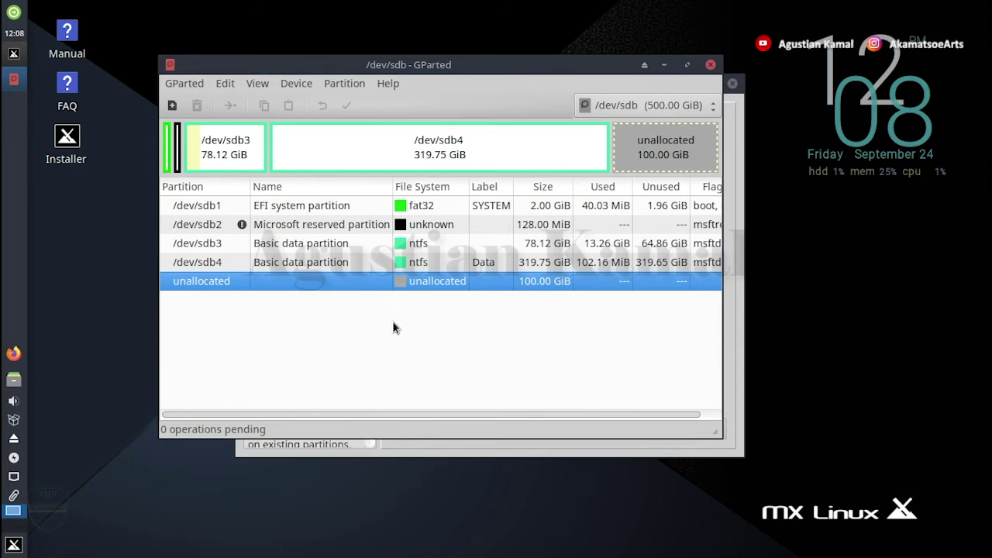
pyautogui.rightClick(364, 284)
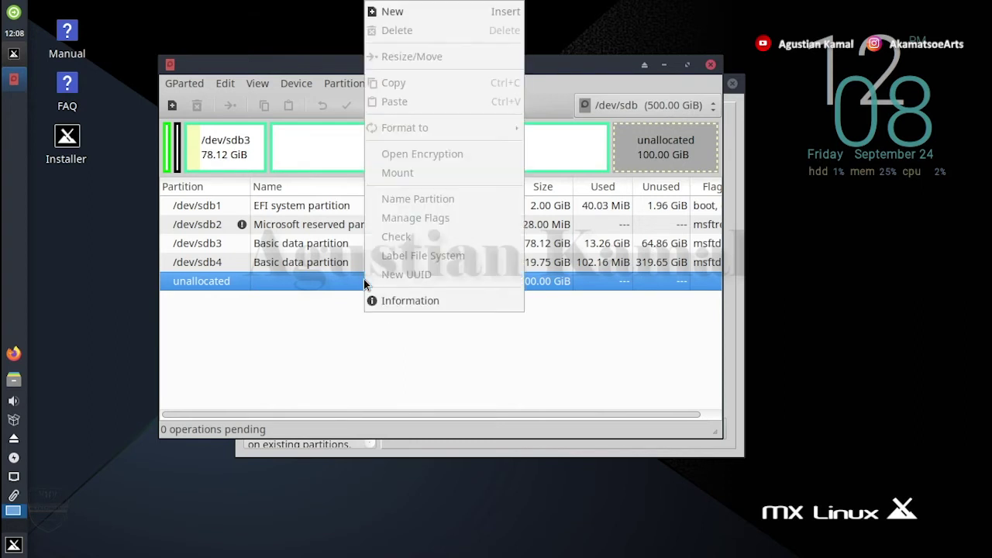
pyautogui.click(406, 14)
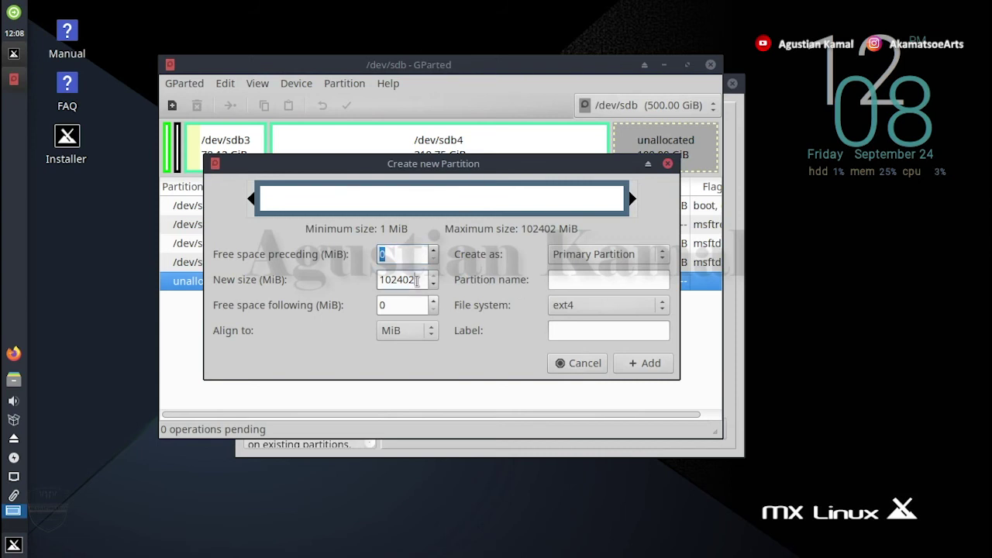
pyautogui.moveTo(417, 280); pyautogui.dragTo(377, 280)
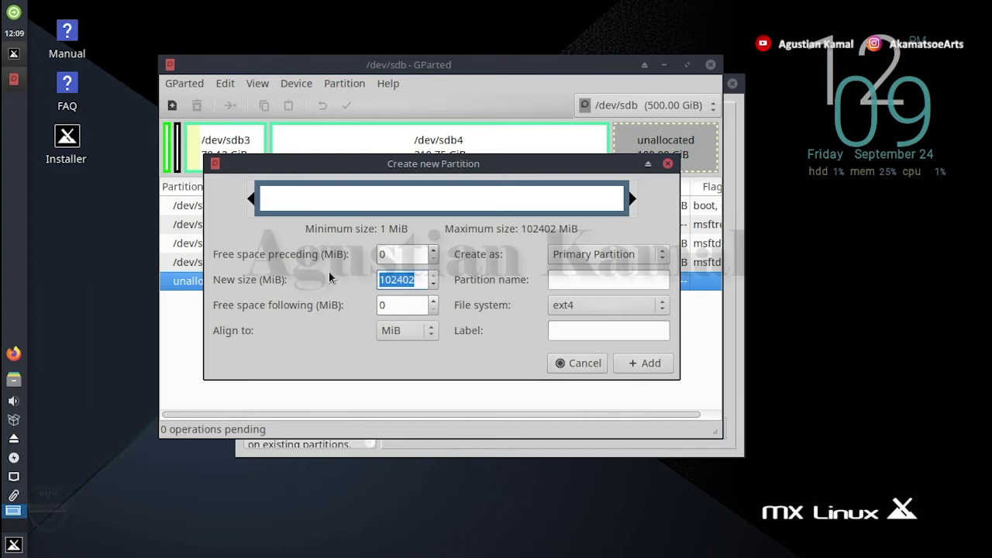
pyautogui.write('409')
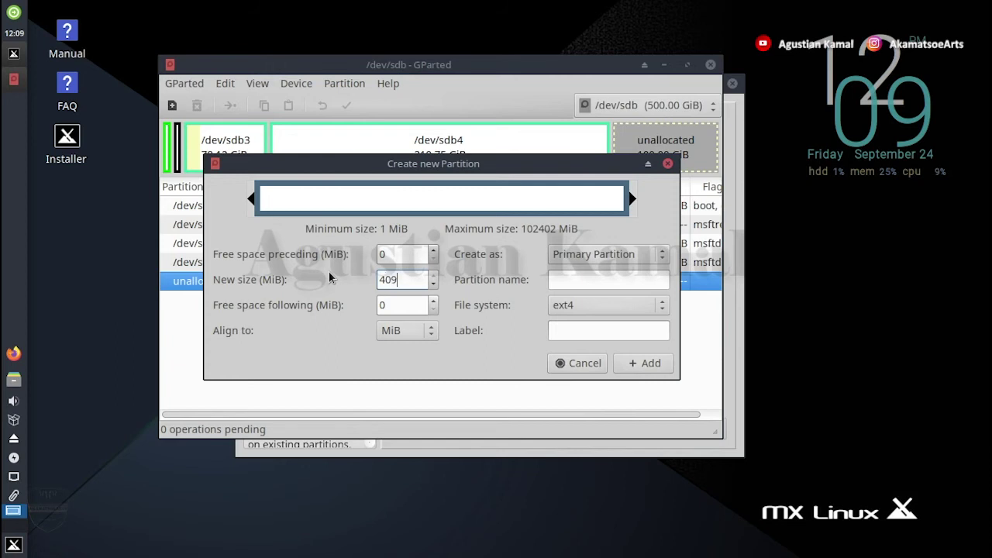
pyautogui.write('6')
pyautogui.click(588, 309)
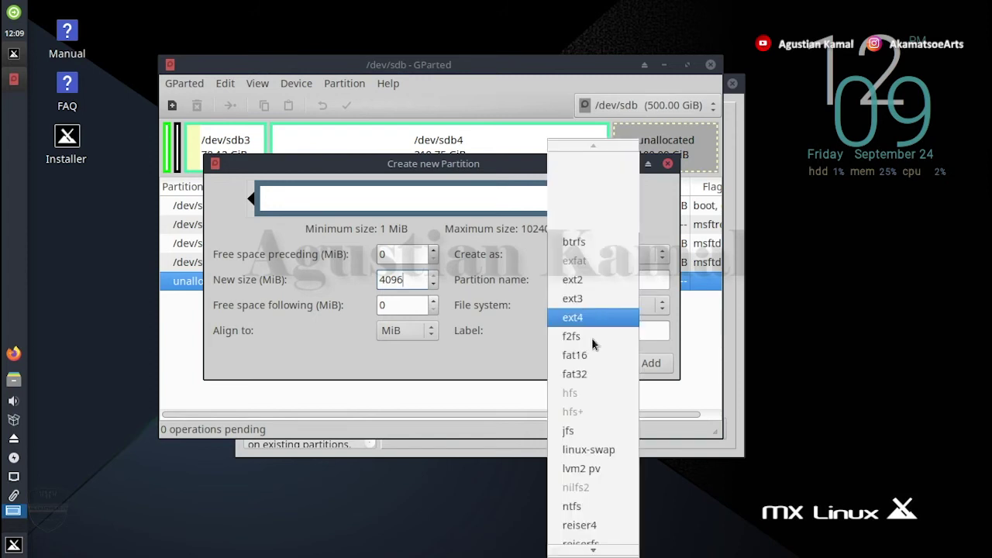
pyautogui.click(605, 448)
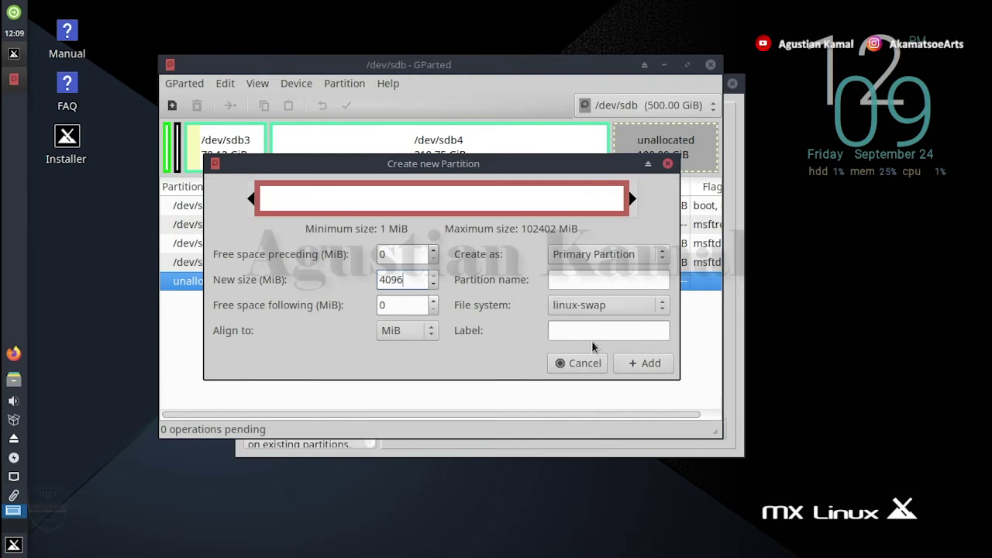
pyautogui.click(649, 363)
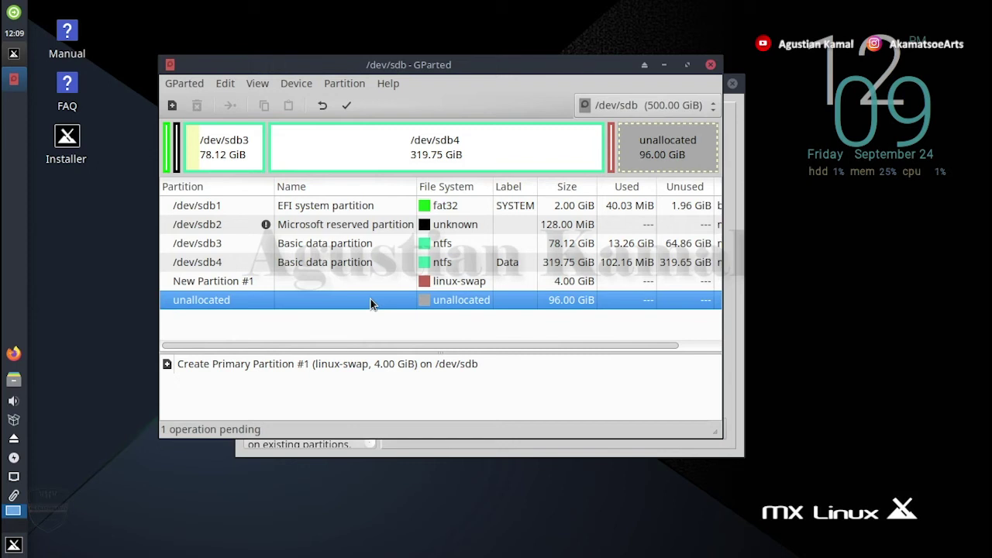
# Add an ext4 partition using the full remaining 96 GiB on /dev/sdb
pyautogui.rightClick(371, 303)
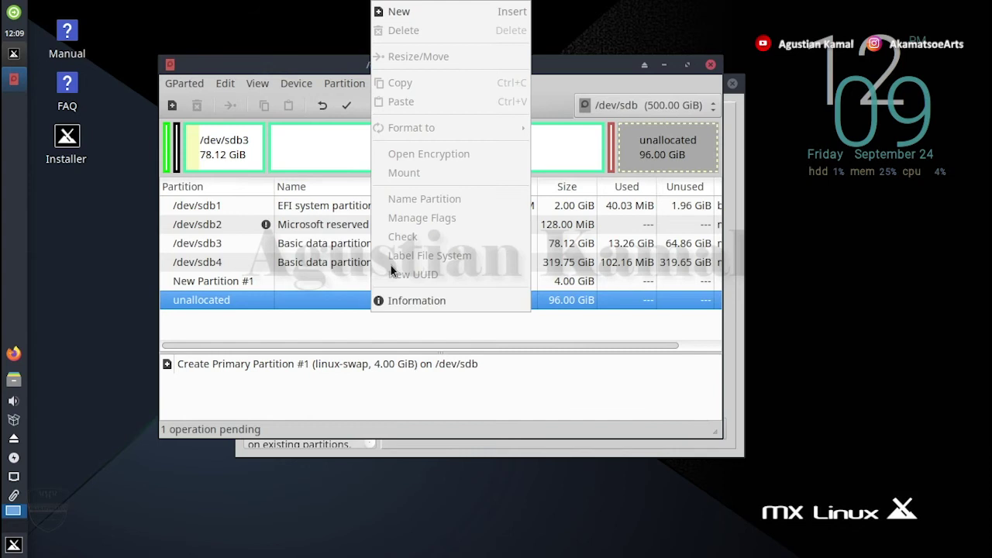
pyautogui.click(404, 14)
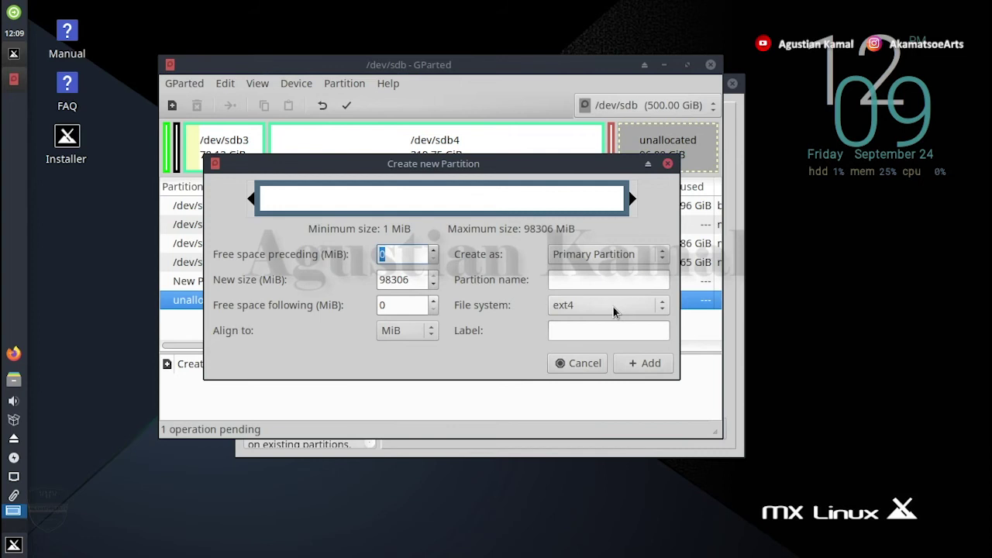
pyautogui.click(646, 366)
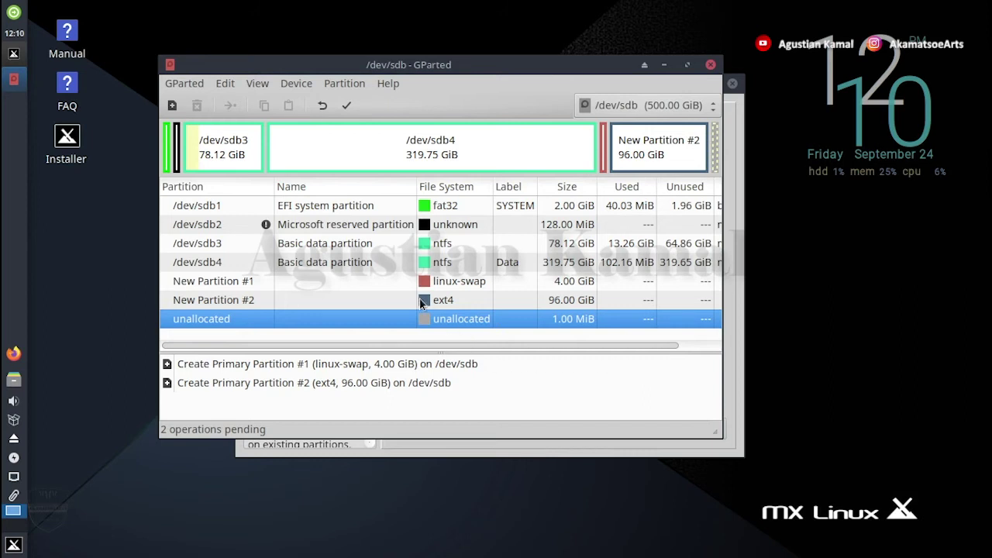
pyautogui.click(399, 285)
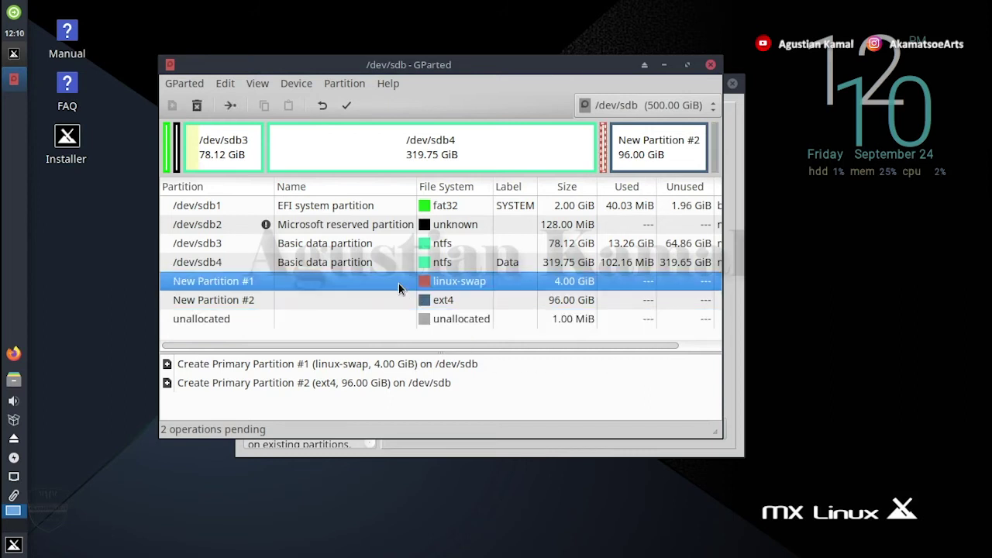
# Apply the queued operations, creating 4 GiB linux-swap /dev/sdb5 and 96 GiB ext4 /dev/sdb6
pyautogui.click(402, 300)
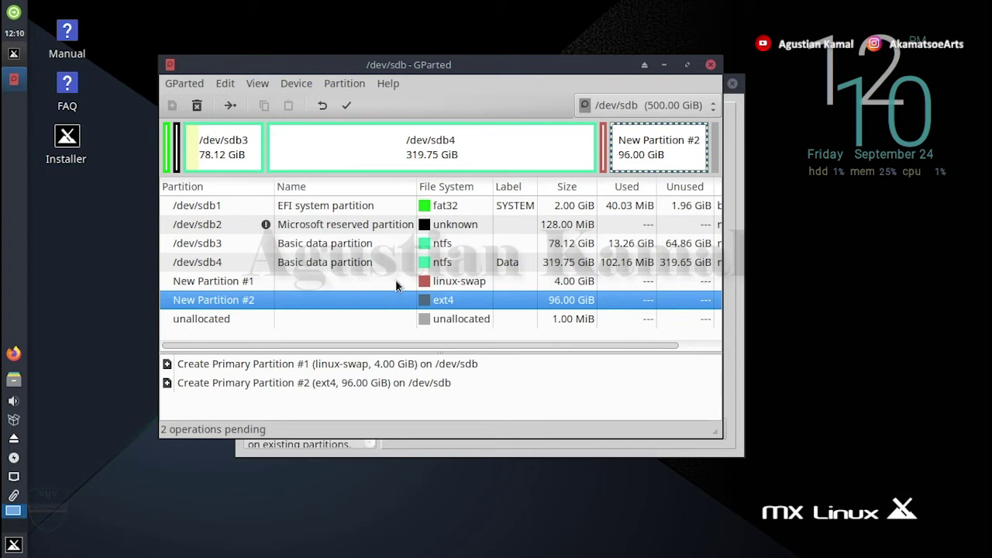
pyautogui.click(347, 106)
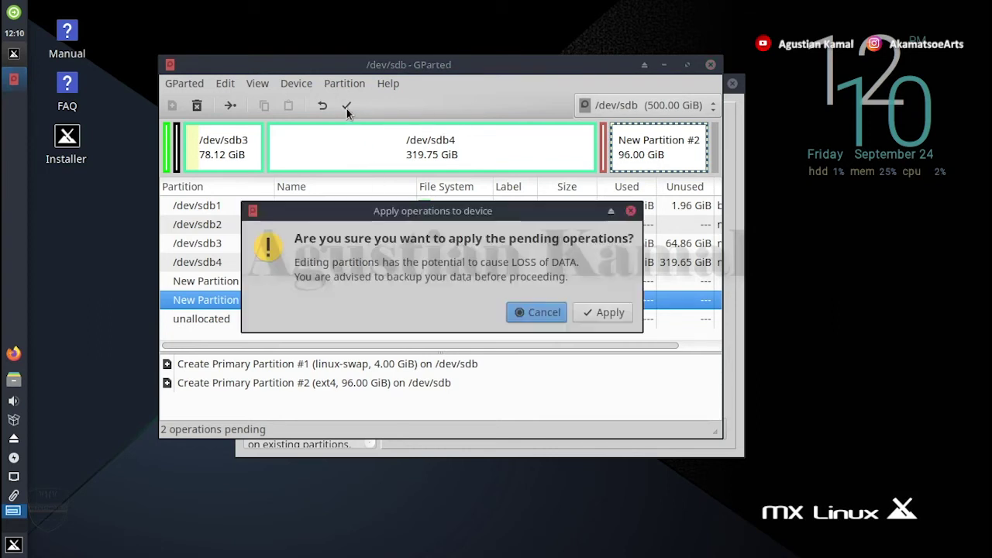
pyautogui.click(604, 316)
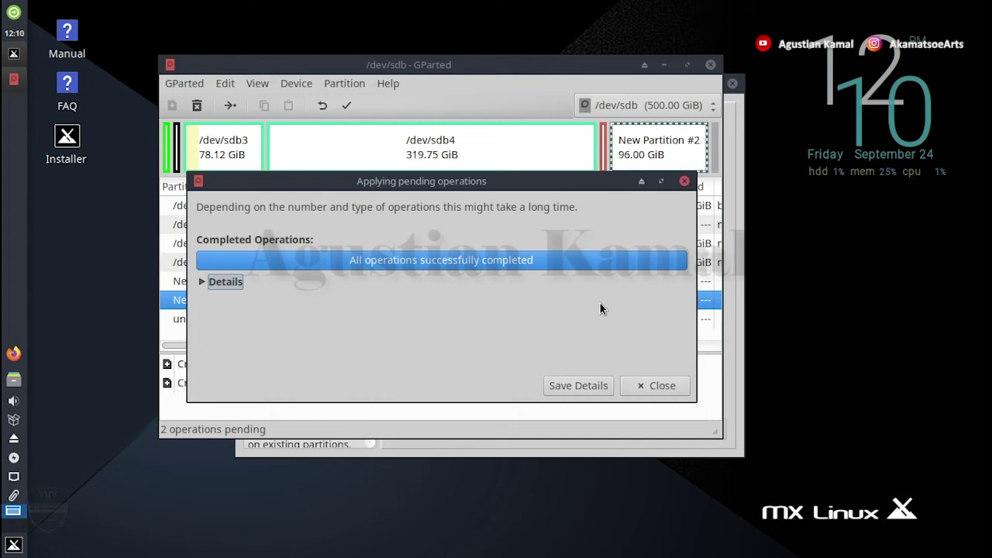
pyautogui.click(656, 388)
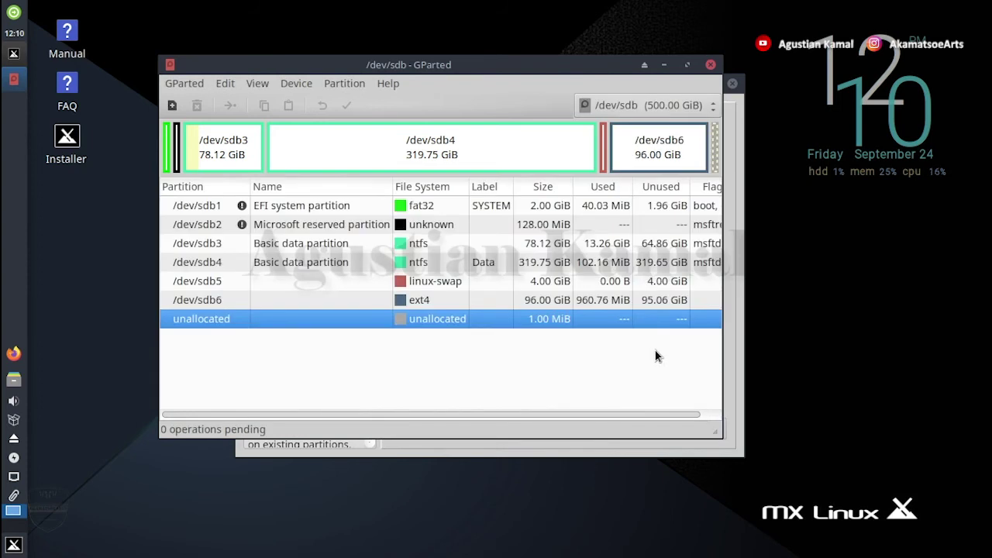
# Close GParted and continue with 'Custom install on existing partitions' to the Choose partitions page
pyautogui.click(710, 65)
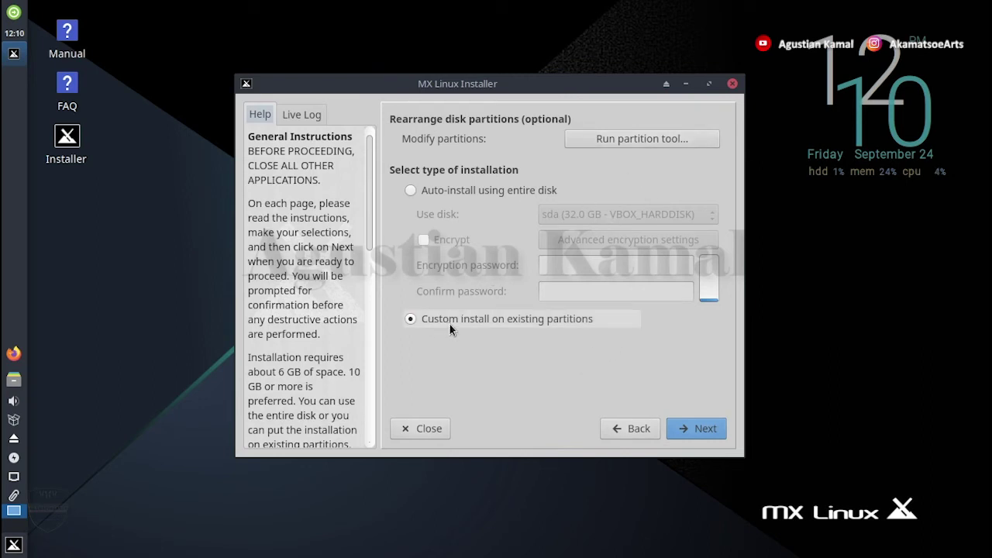
pyautogui.click(692, 429)
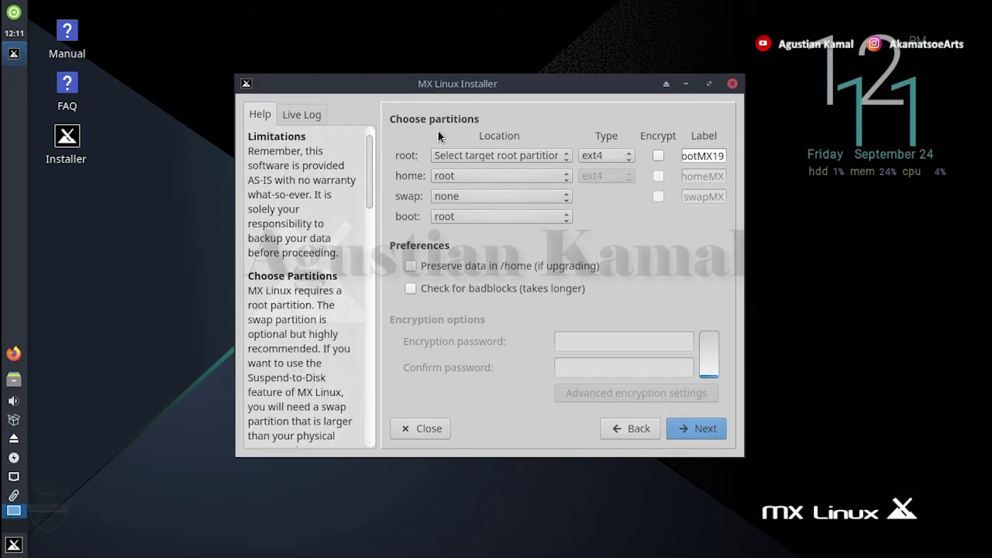
# Assign root to sdb6 (96.0 GB ext4) and swap to sdb5 (4.0 GB swap)
pyautogui.click(543, 154)
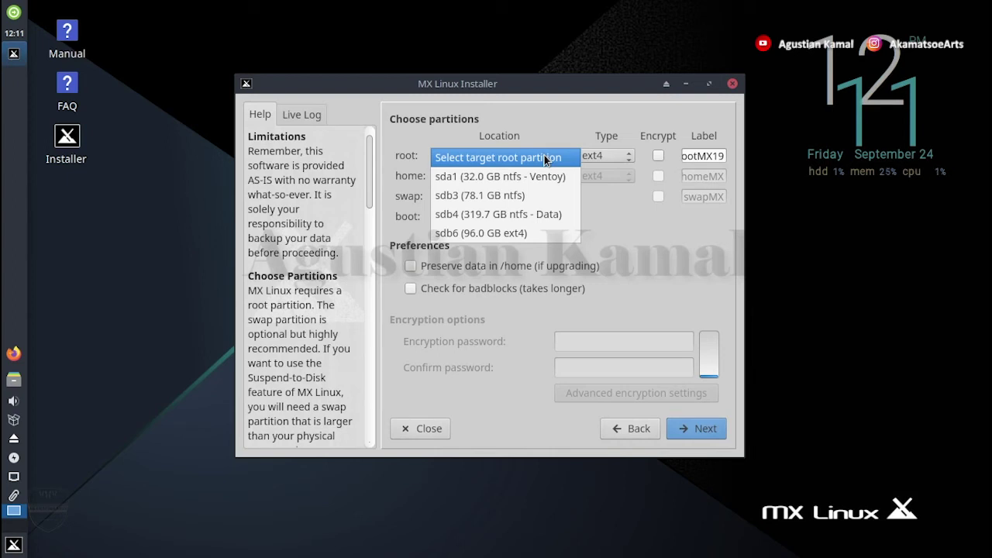
pyautogui.click(523, 234)
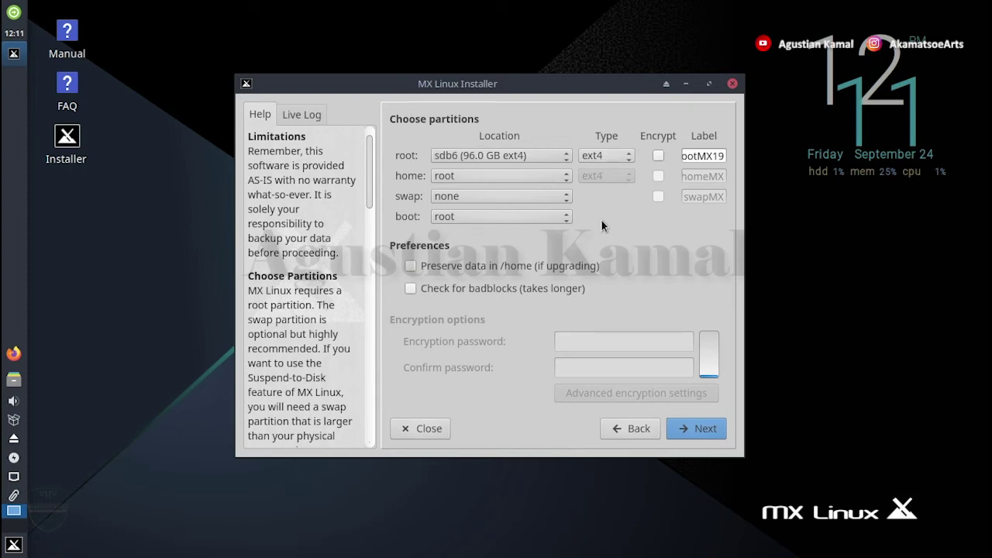
pyautogui.click(509, 196)
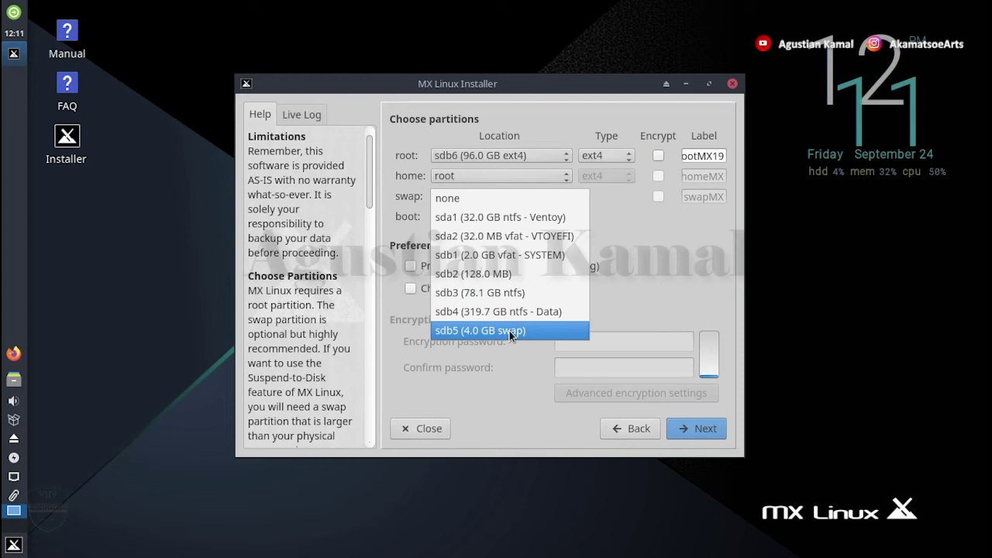
pyautogui.click(510, 332)
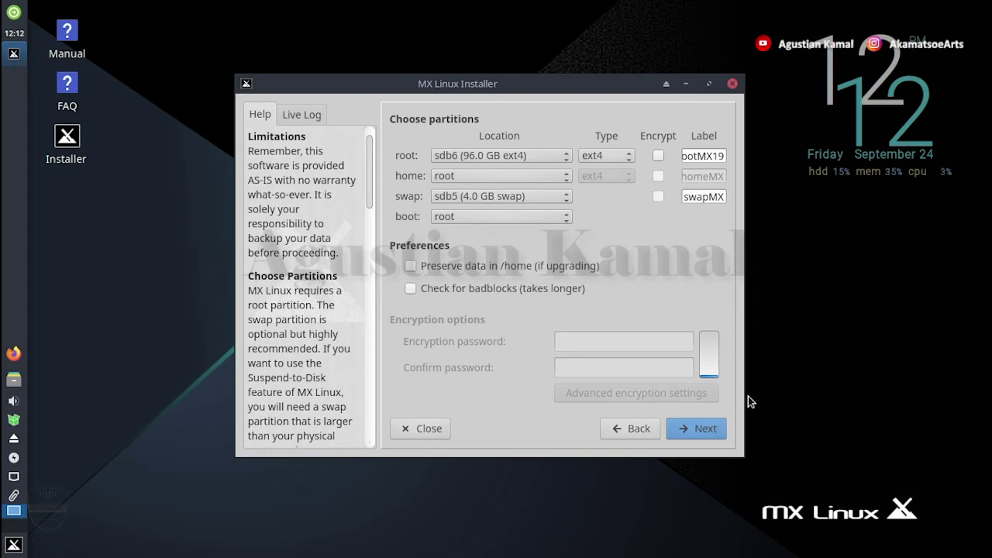
# Accept formatting sdb6 for root and sdb5 as swap to start the installation
pyautogui.click(710, 431)
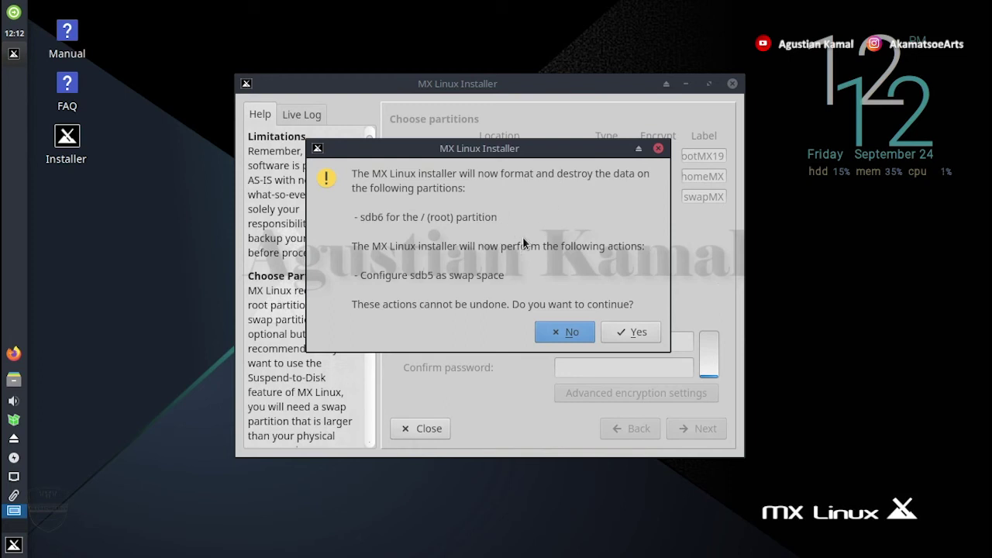
pyautogui.moveTo(515, 147); pyautogui.dragTo(541, 155)
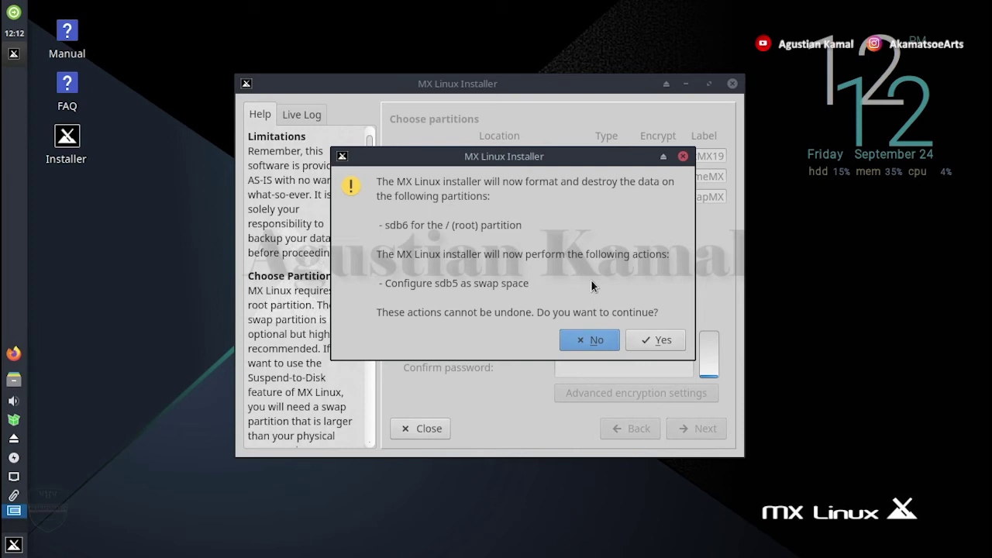
pyautogui.click(665, 341)
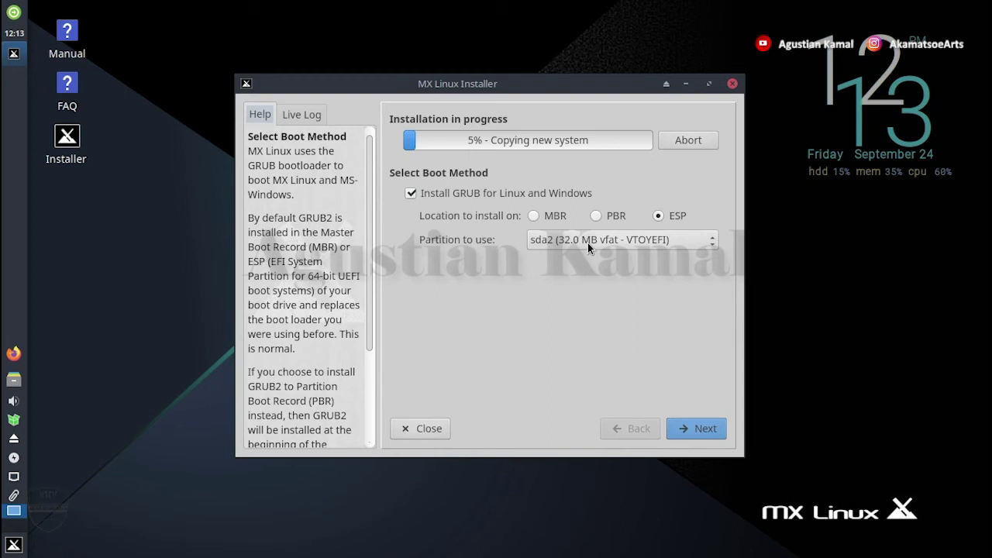
# Install GRUB for Linux and Windows to the ESP on sdb1 (2.0 GB vfat SYSTEM)
pyautogui.click(588, 243)
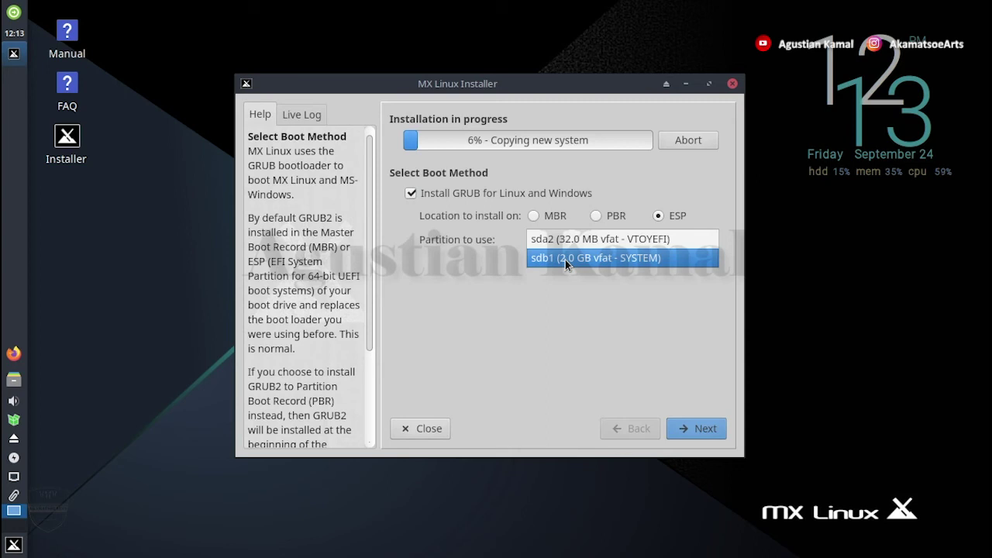
pyautogui.click(565, 260)
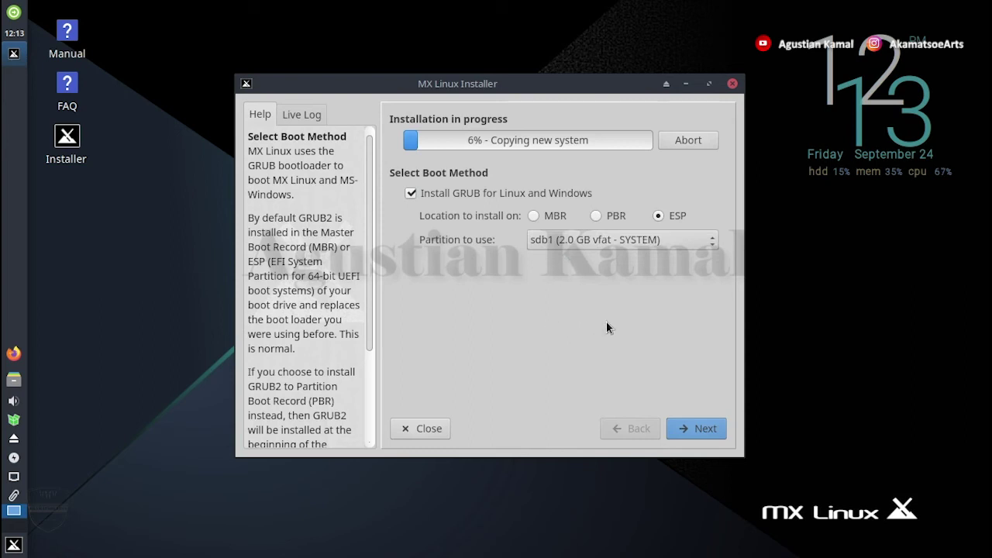
# Replace the default computer name 'mx' and domain with the user's own computer name and domain
pyautogui.click(697, 431)
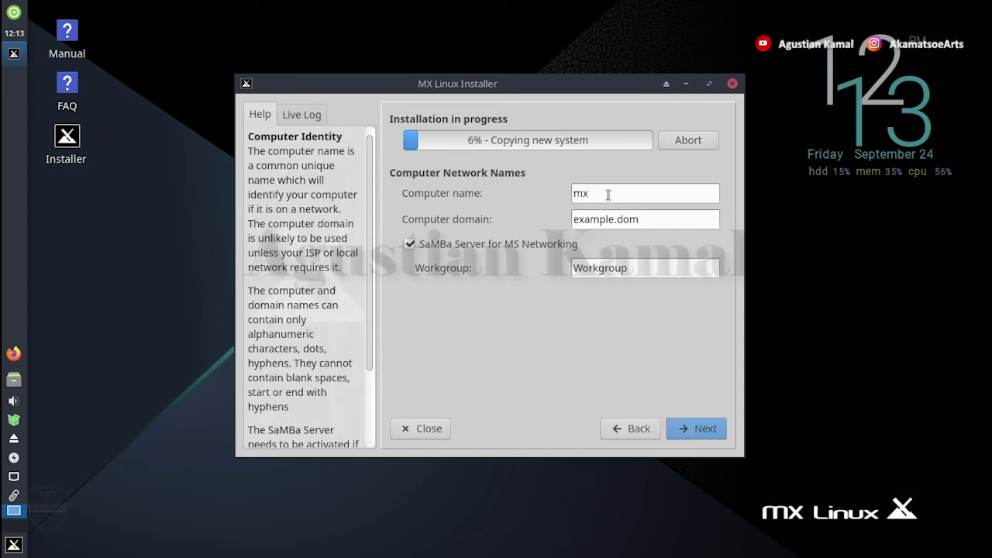
pyautogui.moveTo(623, 193); pyautogui.dragTo(561, 192)
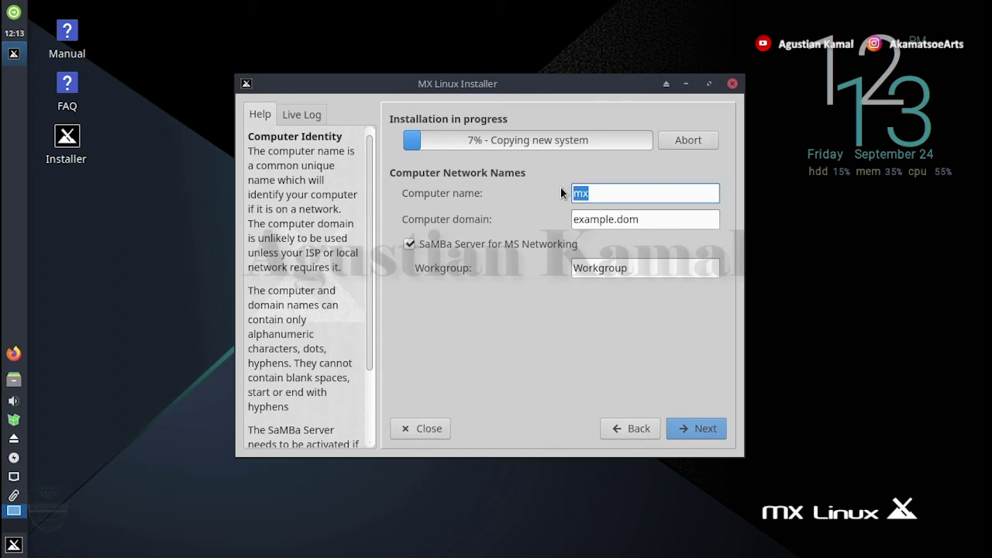
pyautogui.write('agustianm')
pyautogui.press('BackSpace')
pyautogui.write('kamal')
pyautogui.press('Tab')
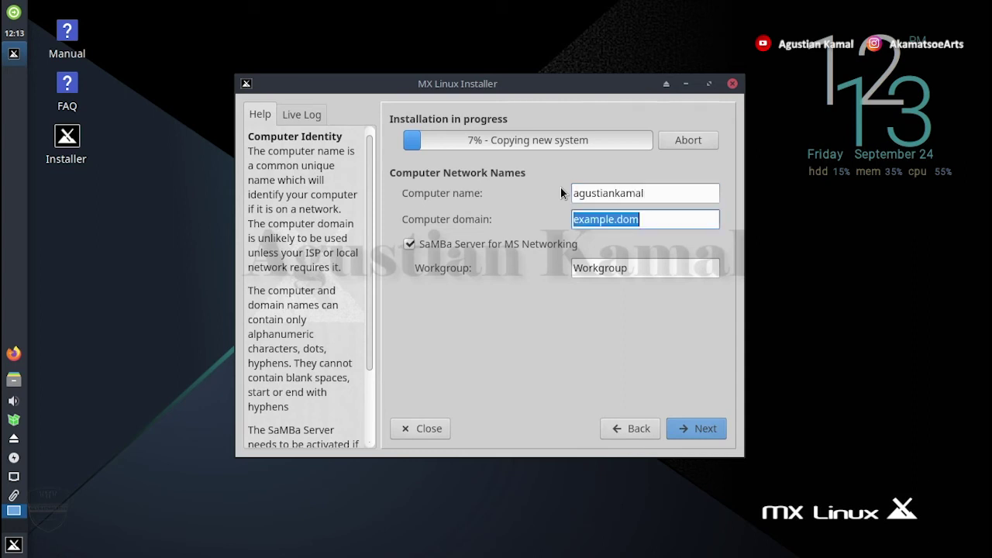
pyautogui.write('akamatsoe')
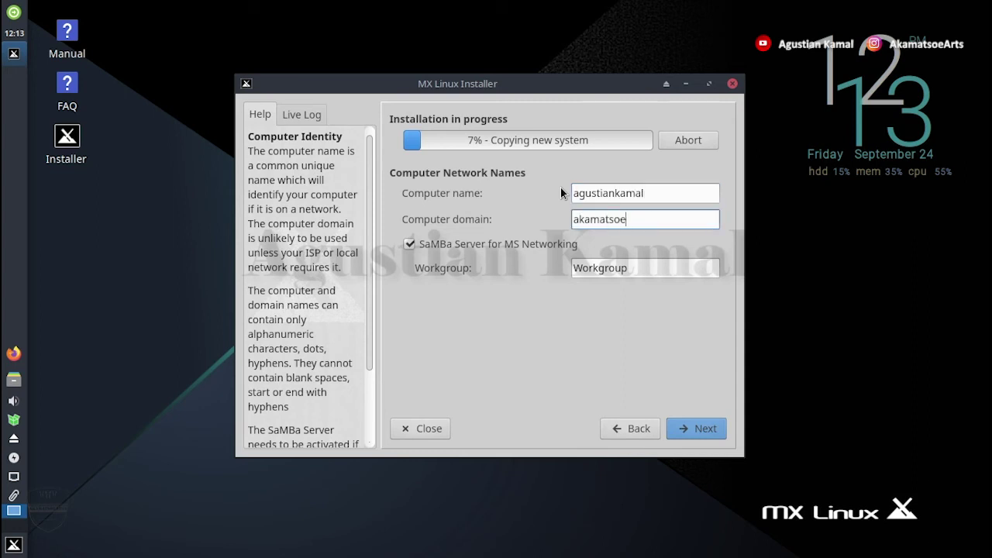
pyautogui.write('arts')
# Set the timezone to Asia / Jakarta with the 24-hour 13:57 clock format
pyautogui.click(695, 427)
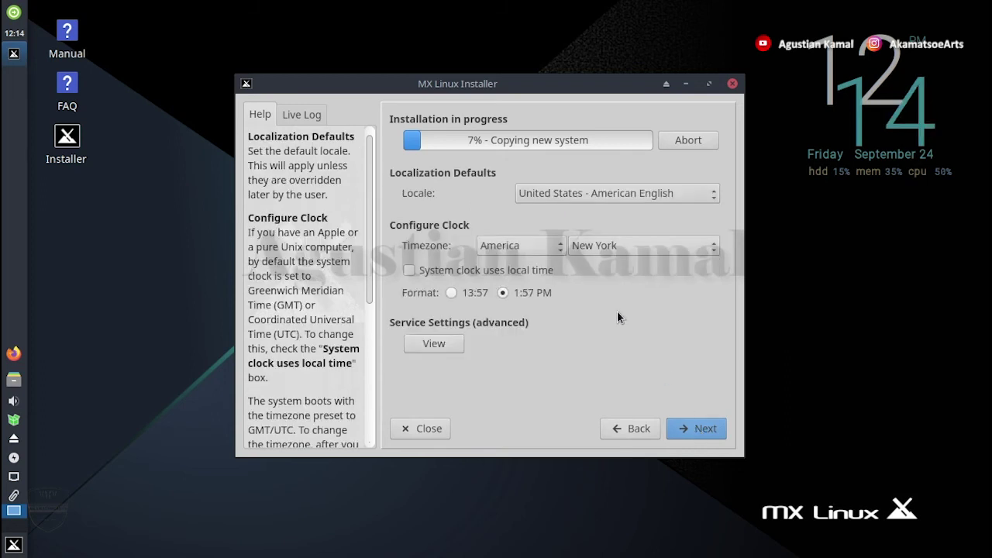
pyautogui.click(544, 245)
pyautogui.click(547, 301)
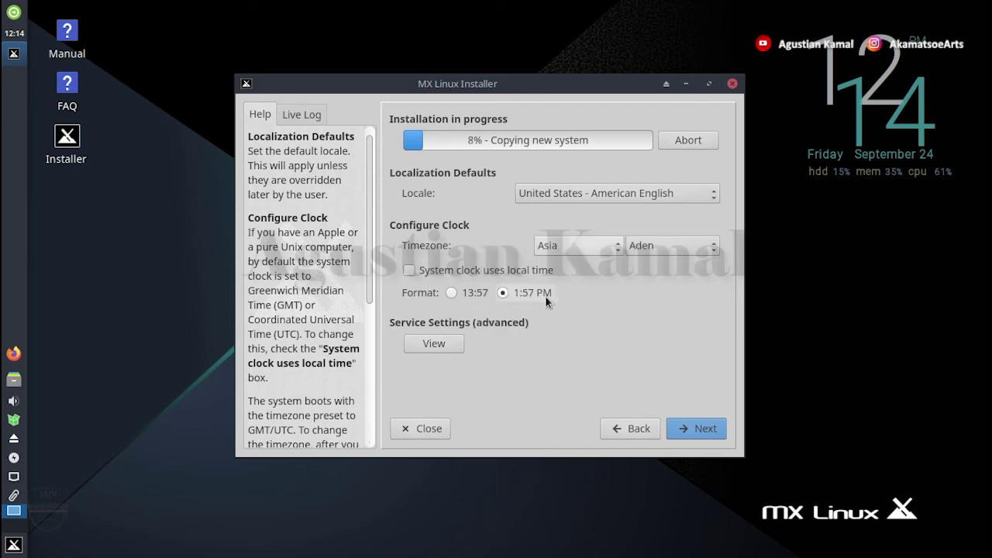
pyautogui.click(673, 246)
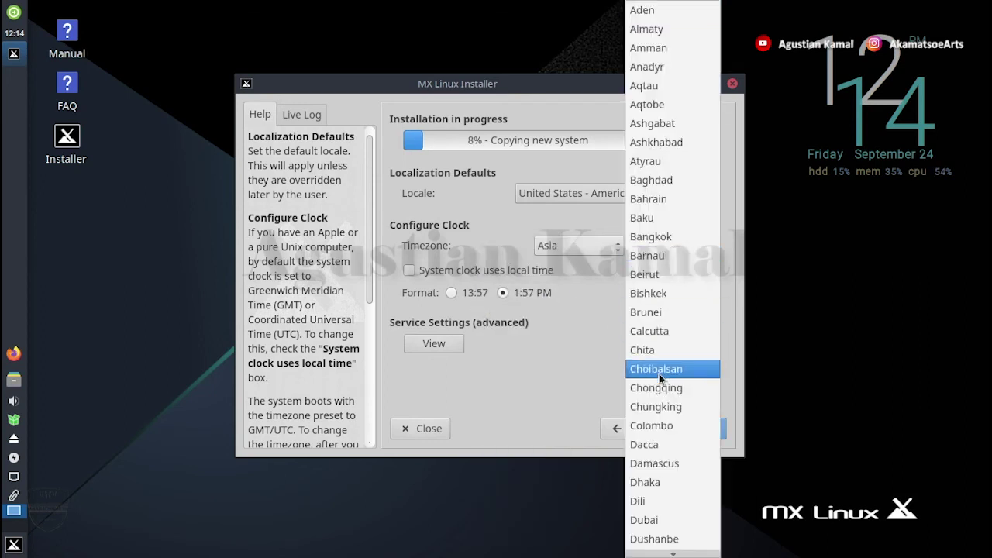
pyautogui.scroll(-12, 654, 491)
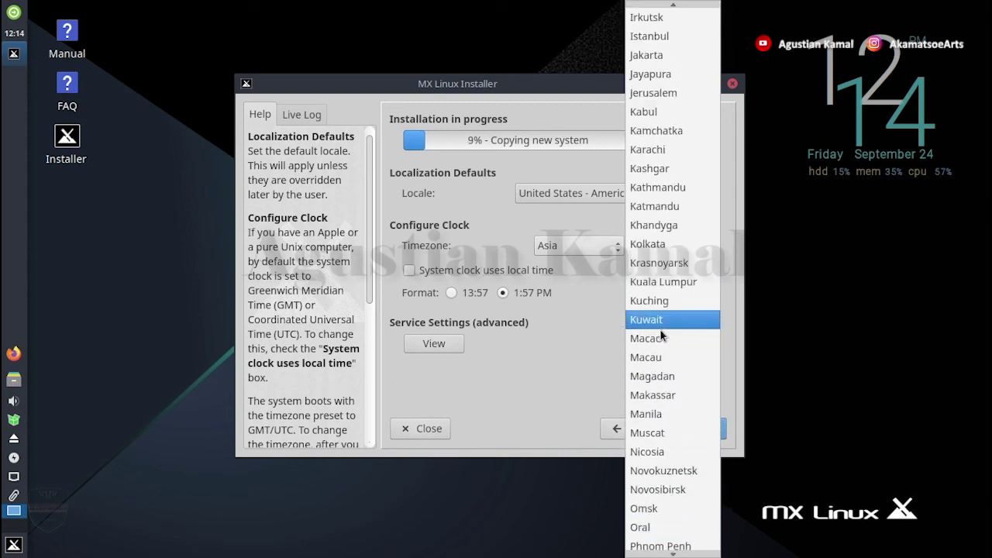
pyautogui.click(647, 59)
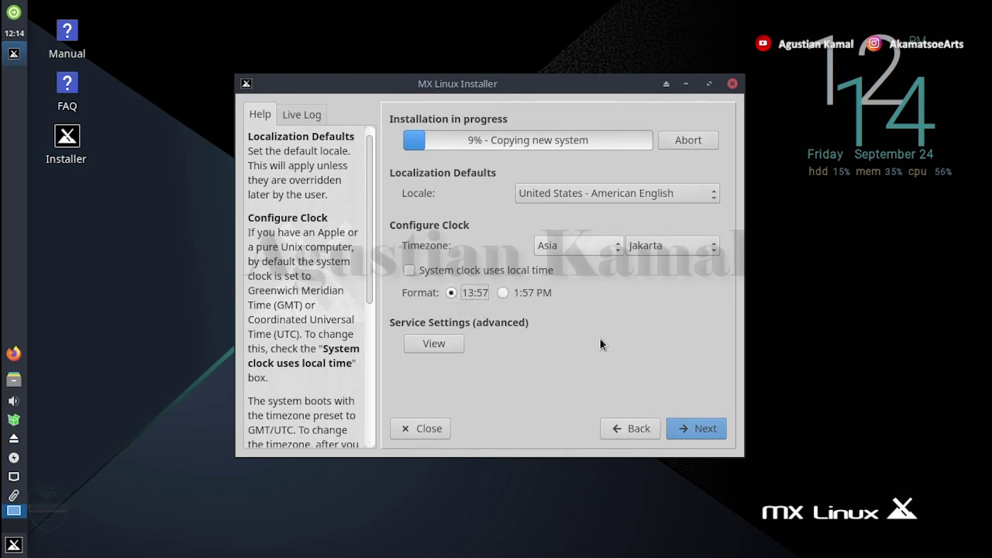
pyautogui.click(701, 430)
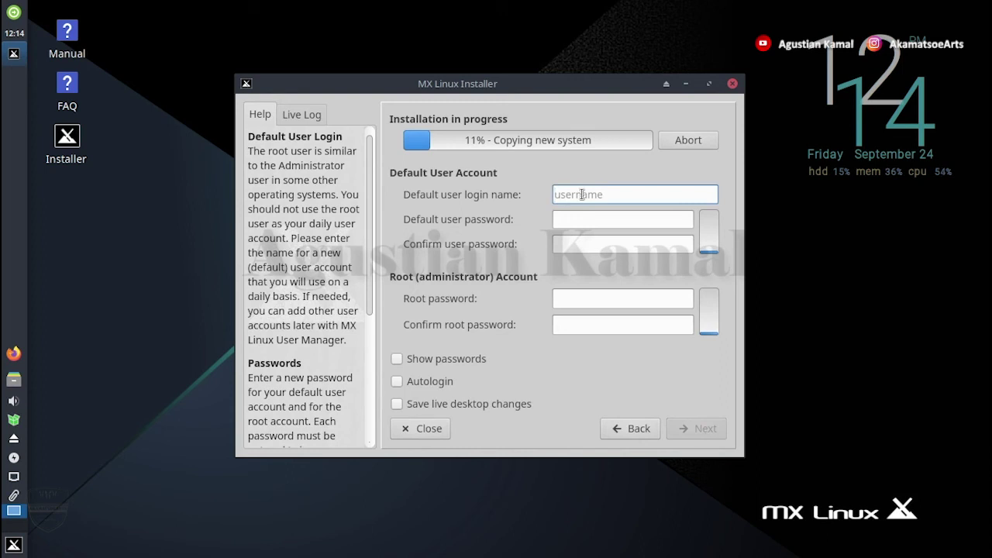
# Enter the login name, then the user password and root password, each confirmed
pyautogui.write('agustiankamal')
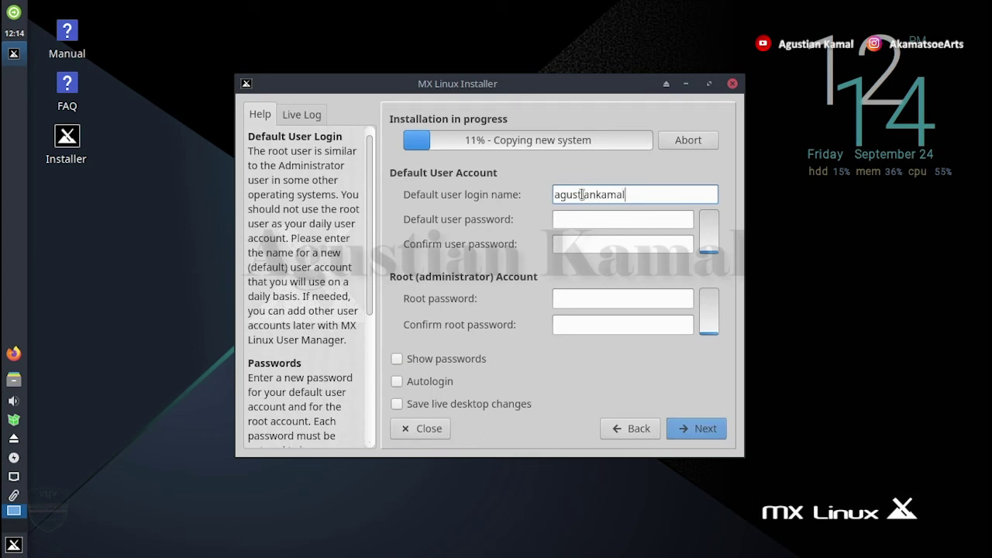
pyautogui.press('Tab')
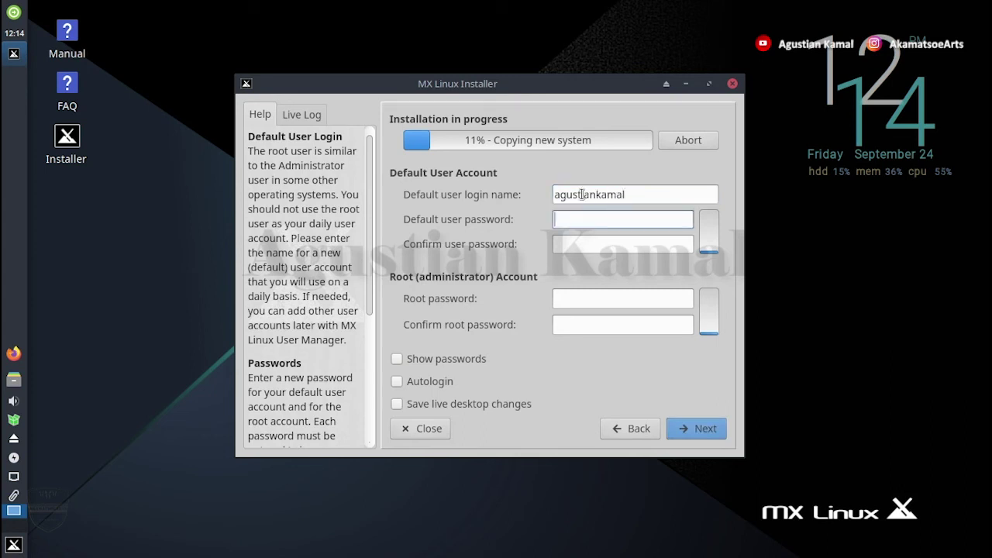
pyautogui.write('1234567')
pyautogui.press('Tab')
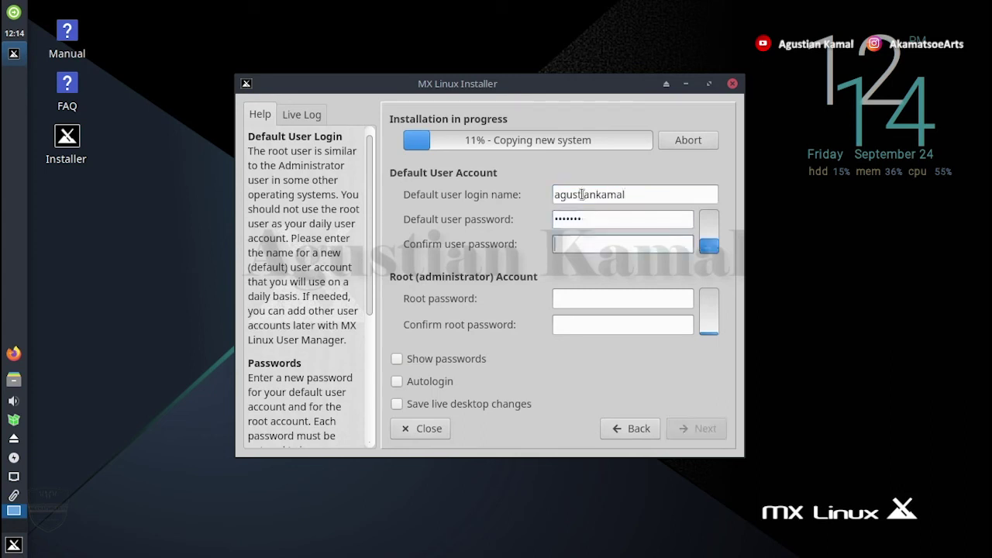
pyautogui.write('1234567')
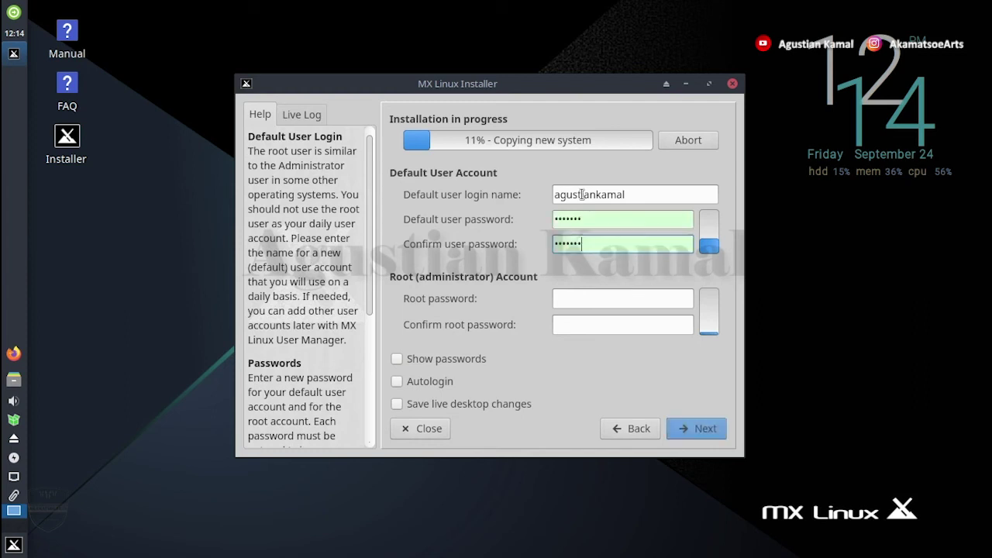
pyautogui.click(586, 298)
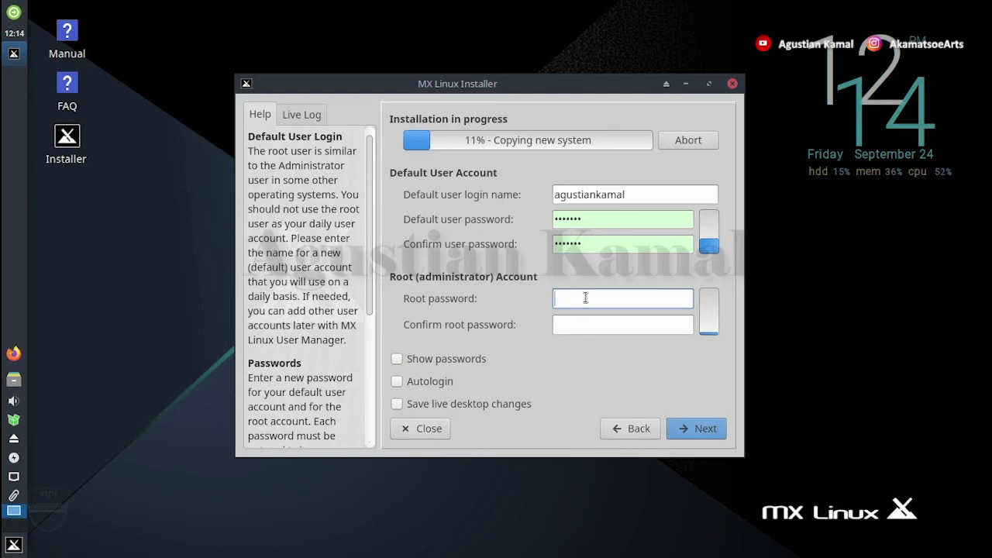
pyautogui.write('1234567')
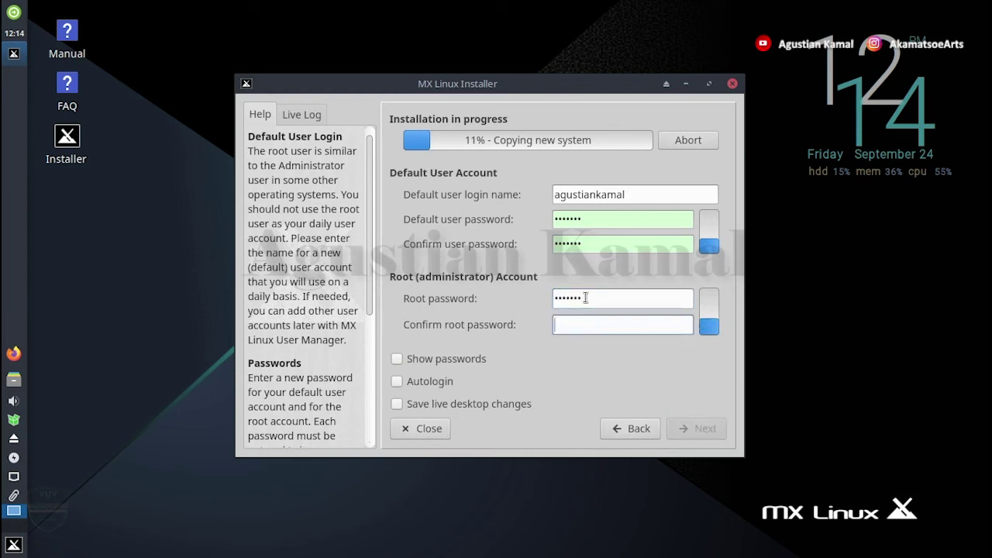
pyautogui.press('Tab')
pyautogui.write('1234567')
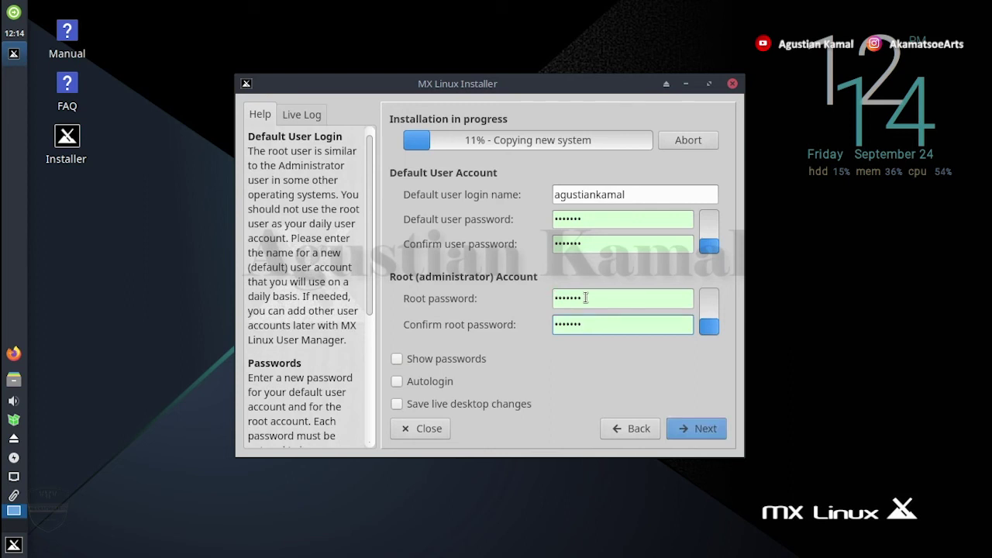
pyautogui.click(707, 431)
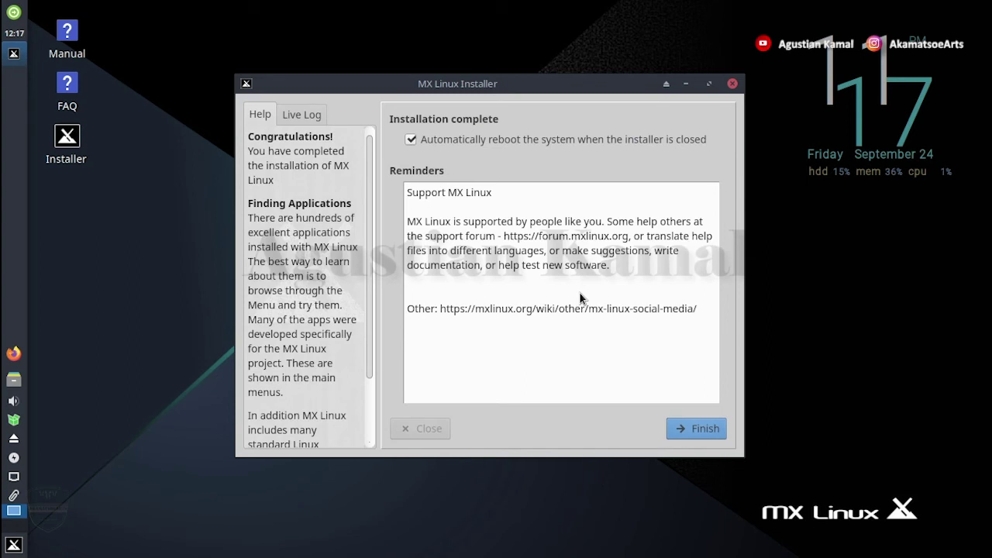
# Finish the completed installation with automatic reboot left enabled
pyautogui.click(698, 432)
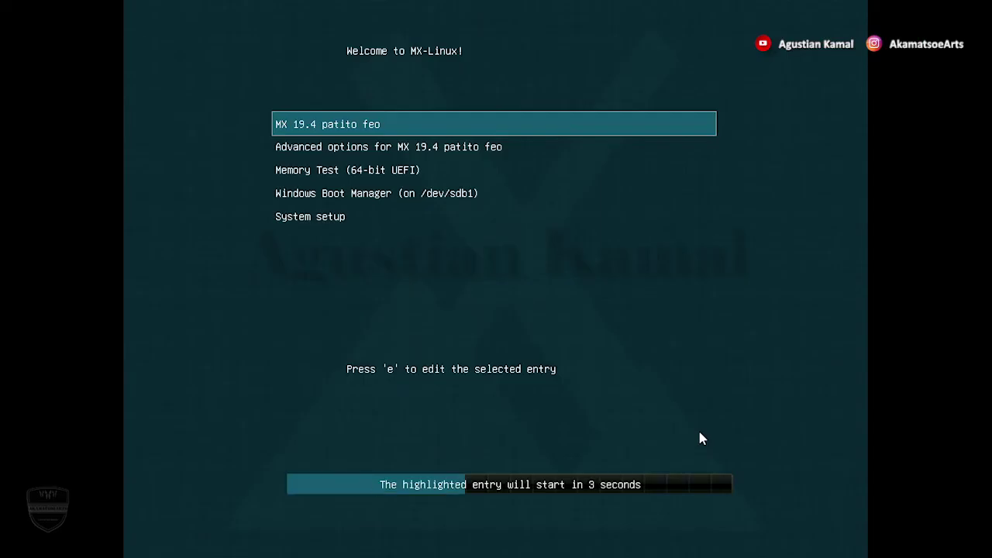
# Boot the MX 19.4 patito feo entry from the GRUB menu
pyautogui.press('Down')
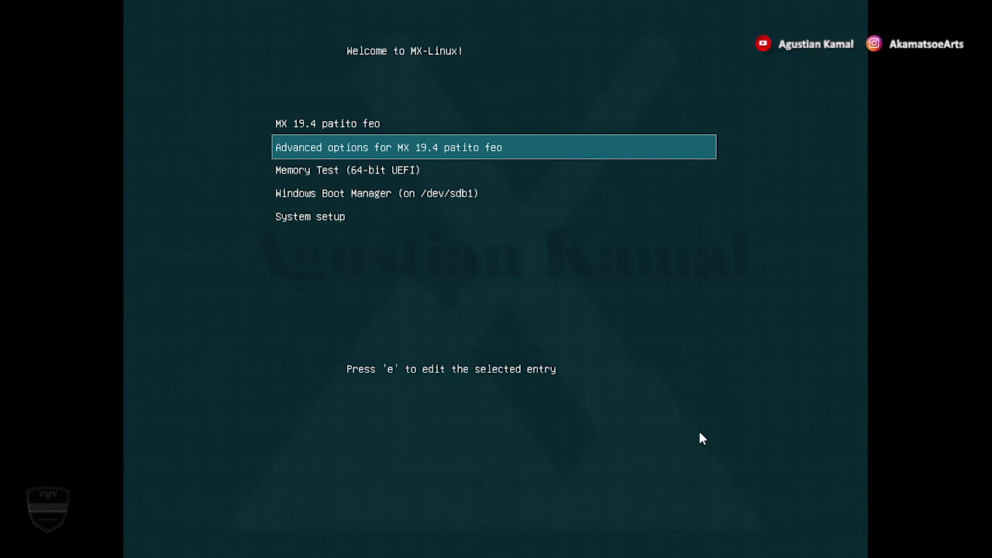
pyautogui.press('Up')
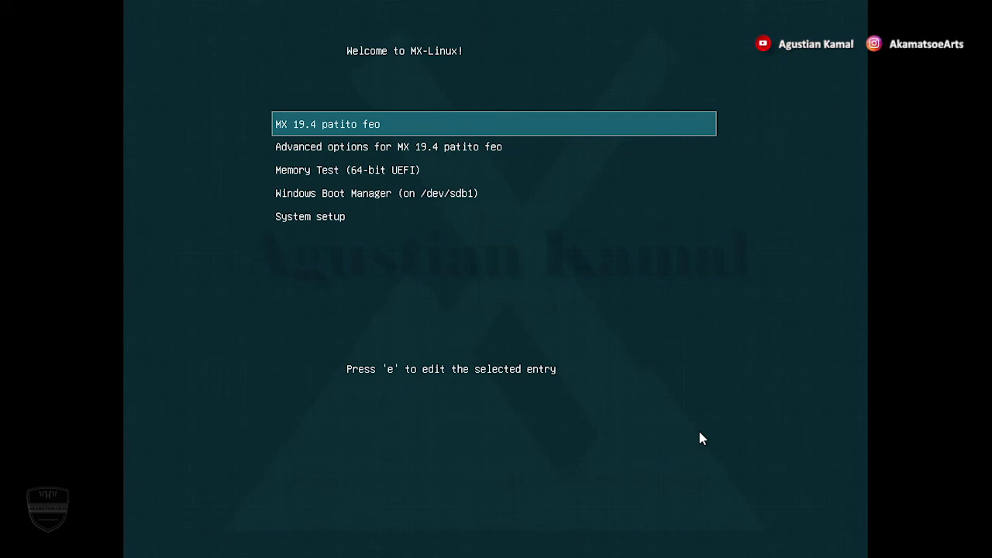
pyautogui.press('Return')
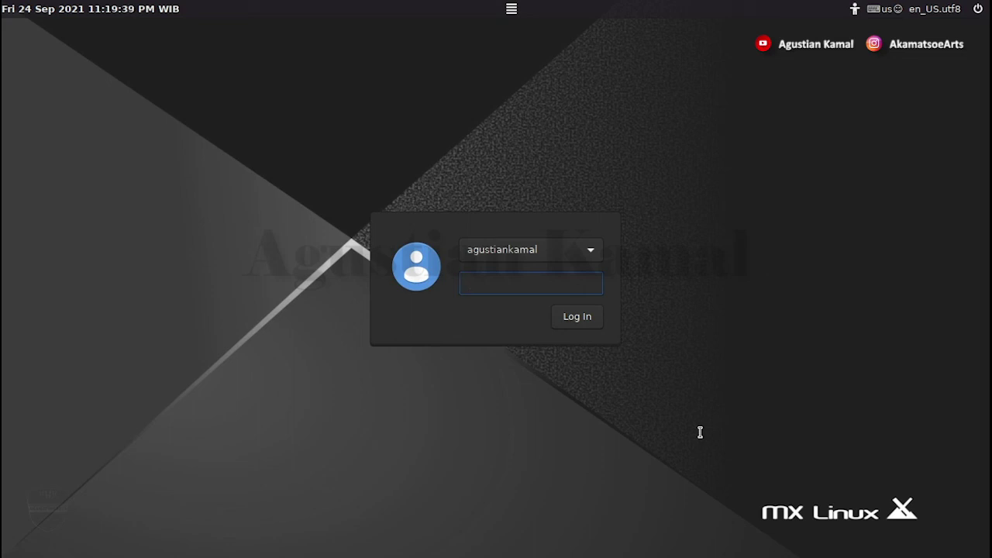
# Enter the account password to log in to the new MX user account
pyautogui.write('•••••••')
pyautogui.press('Return')
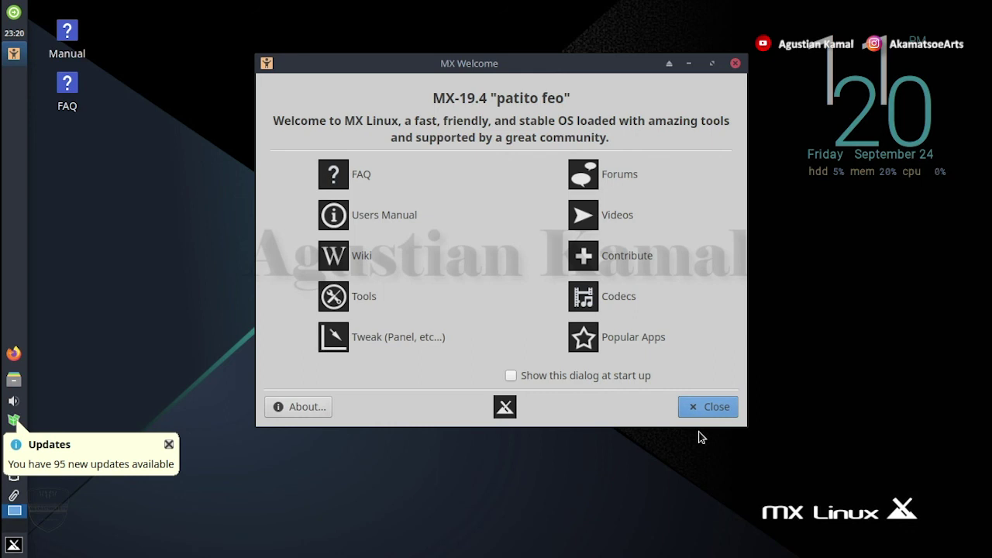
# Dismiss the MX Welcome window and reboot the machine from the Log out dialog
pyautogui.click(735, 65)
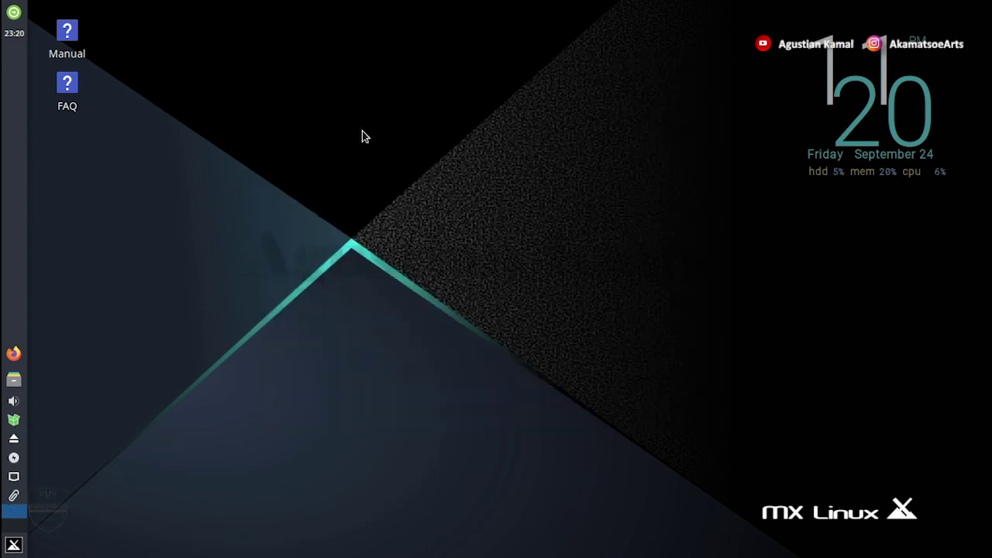
pyautogui.click(15, 13)
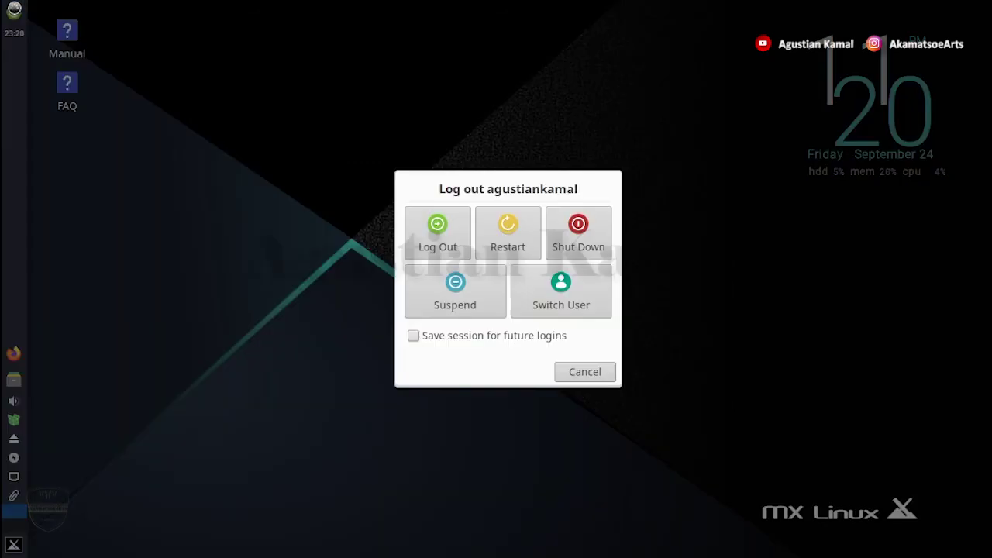
pyautogui.click(511, 232)
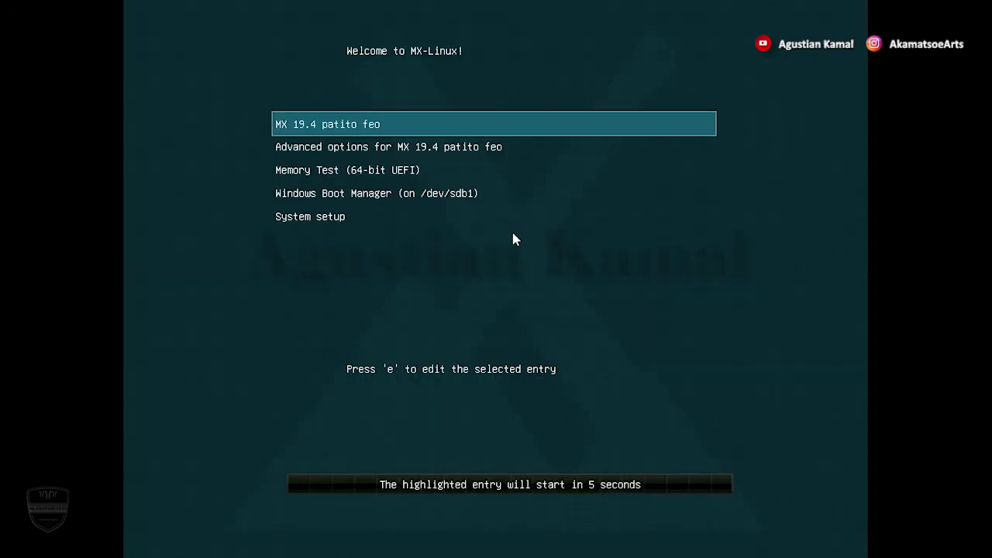
# Halt the GRUB countdown and boot Windows Boot Manager (on /dev/sdb1)
pyautogui.press('Down')
pyautogui.press('Up')
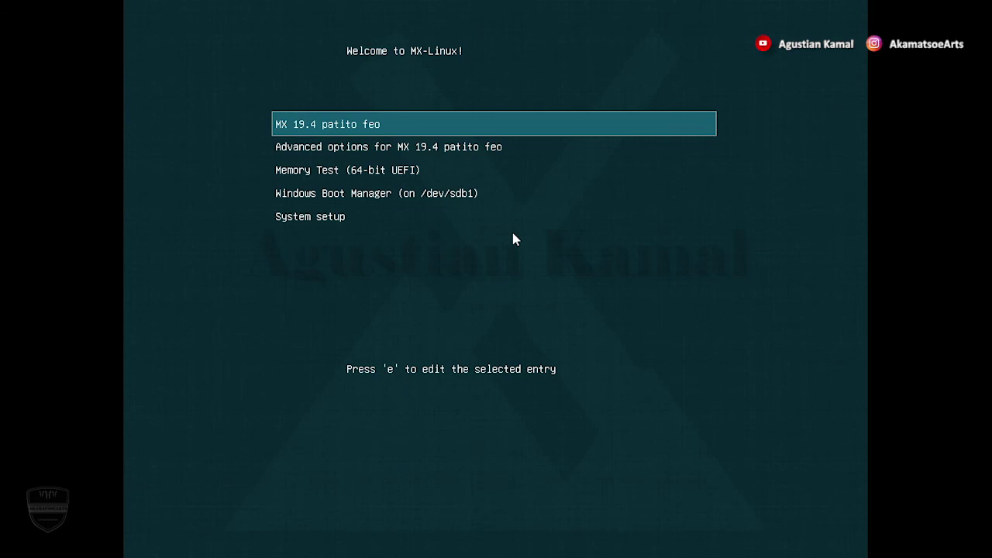
pyautogui.press('Down')
pyautogui.press('Down')
pyautogui.press('Down')
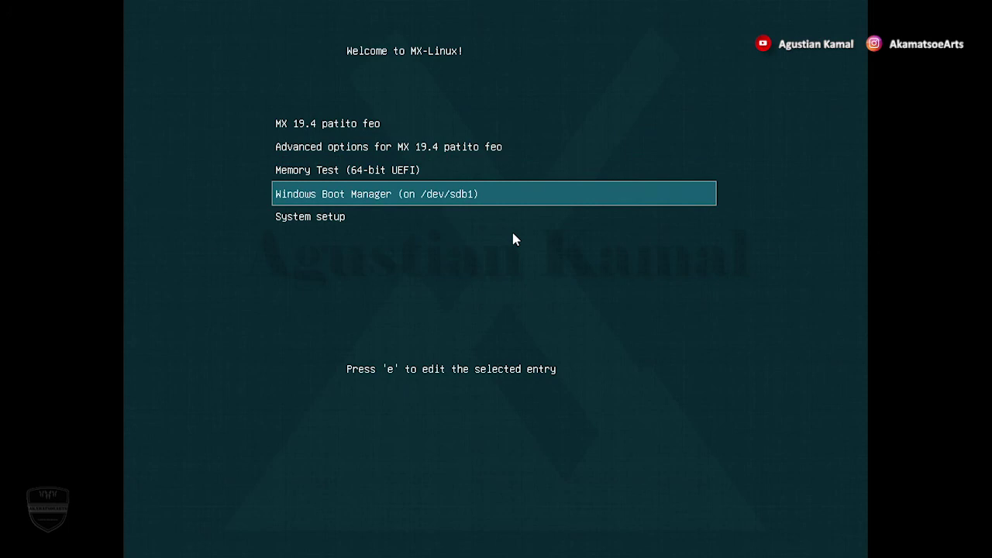
pyautogui.press('Return')
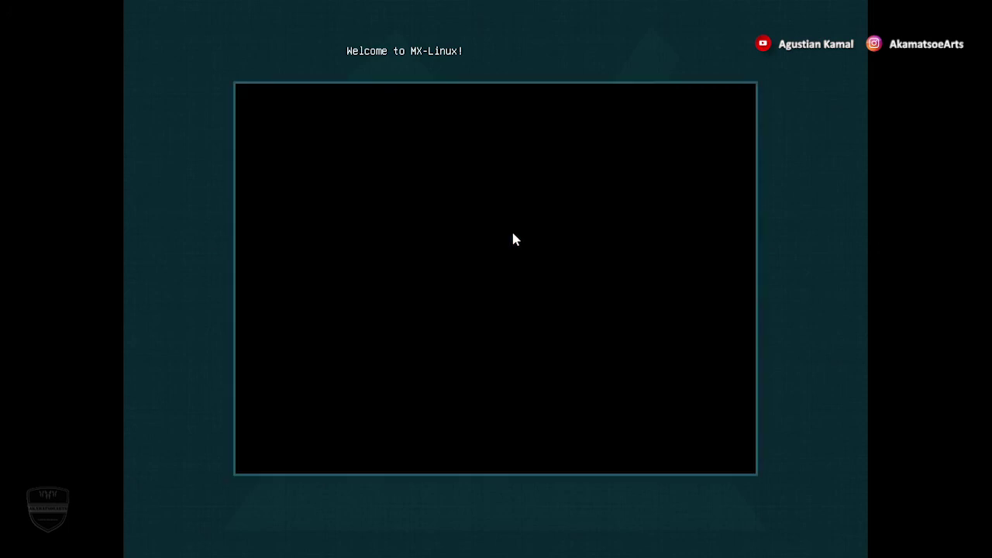